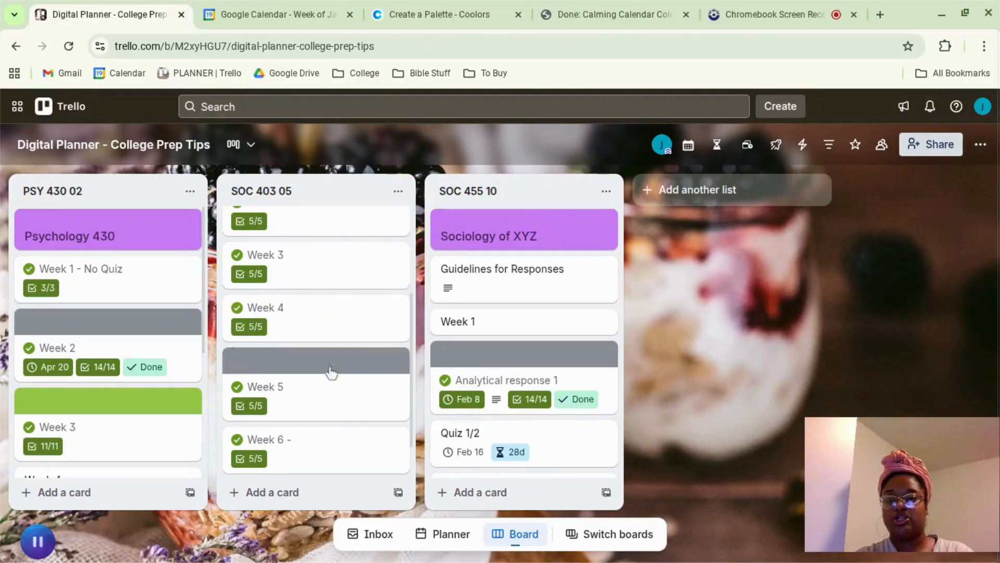
# Step: Switch to Google Calendar and hide the Testing calendar from the week view
pyautogui.scroll(3, 343, 374)
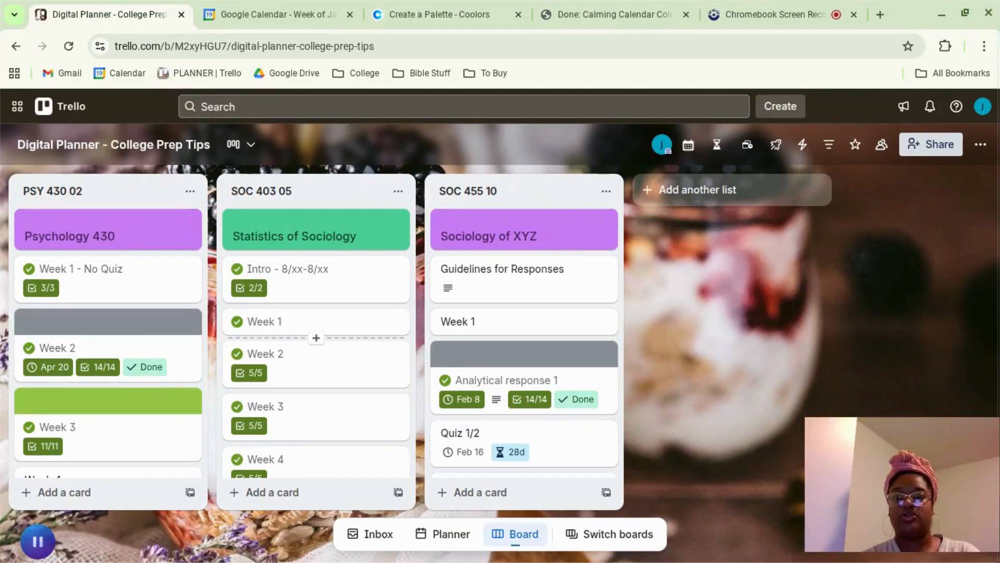
pyautogui.click(305, 12)
pyautogui.scroll(3, 444, 267)
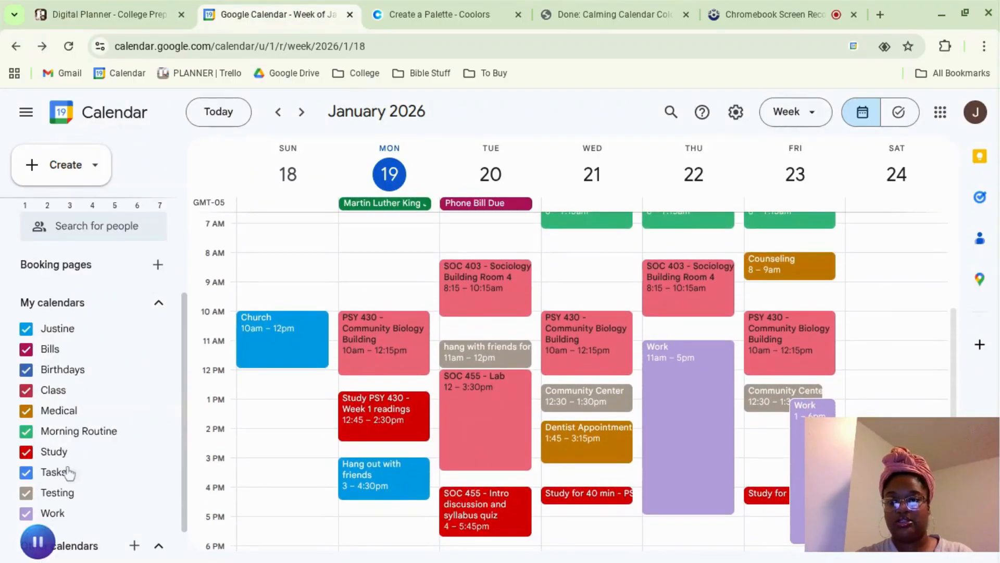
pyautogui.click(29, 492)
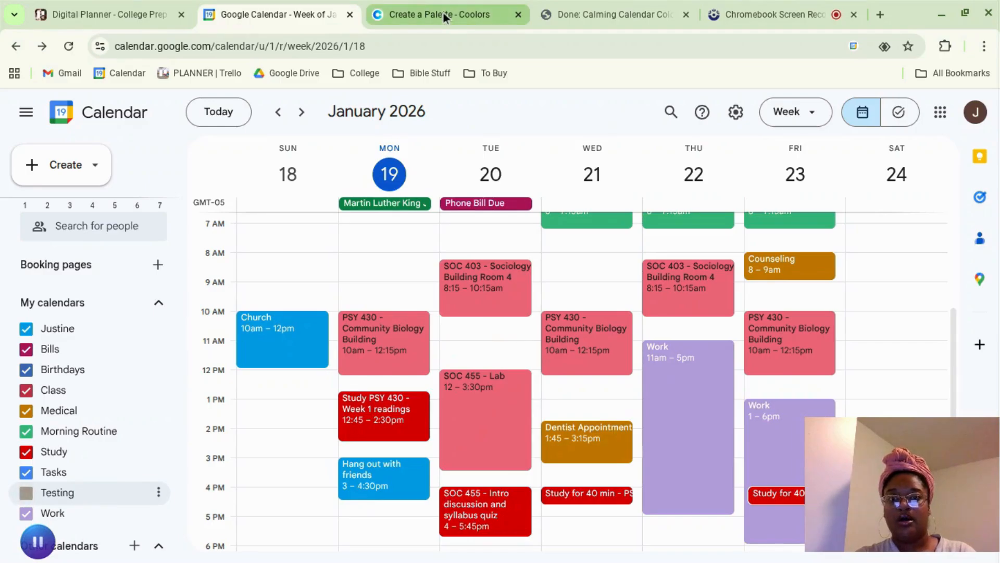
# Step: Return to the Trello board and add a new list named Psychology
pyautogui.click(97, 12)
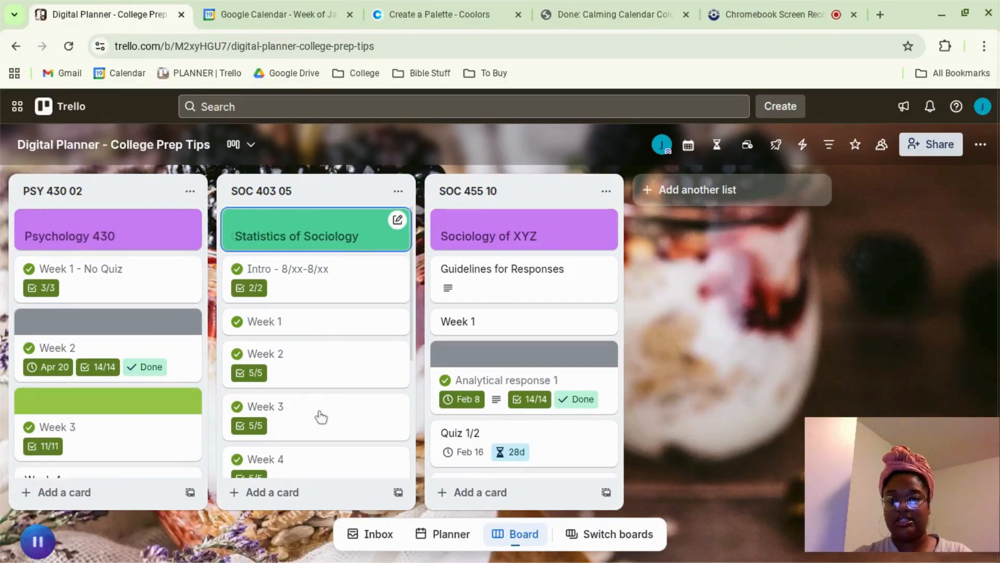
pyautogui.click(648, 191)
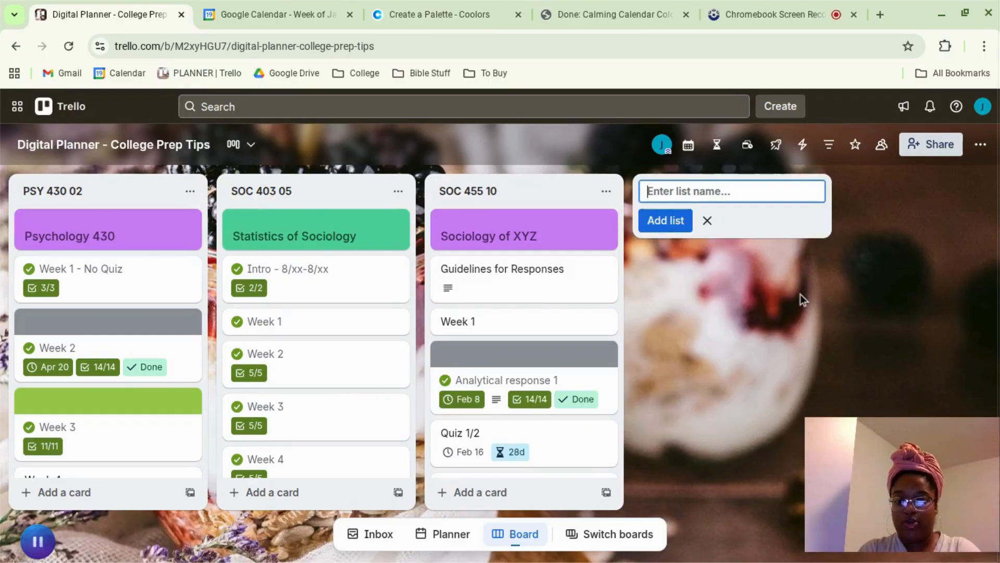
pyautogui.write('PSychao')
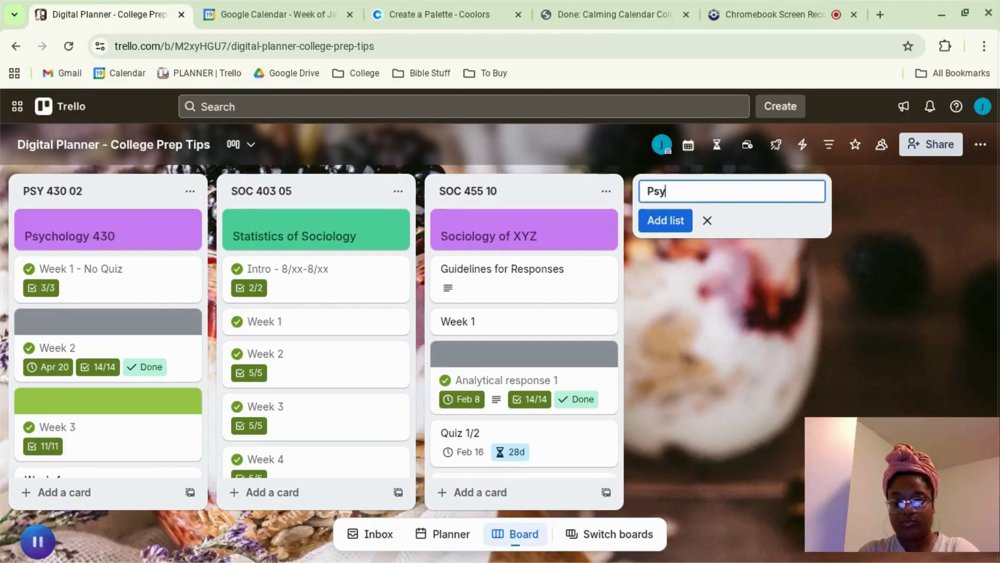
pyautogui.press('Return')
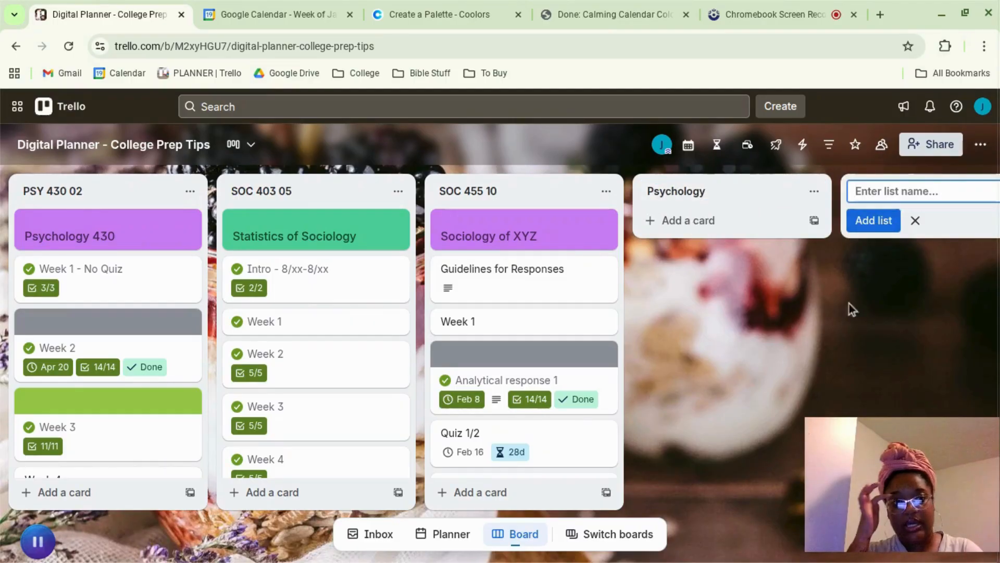
# Step: Add a card titled "Psychology of Gender" to the Psychology list
pyautogui.click(708, 219)
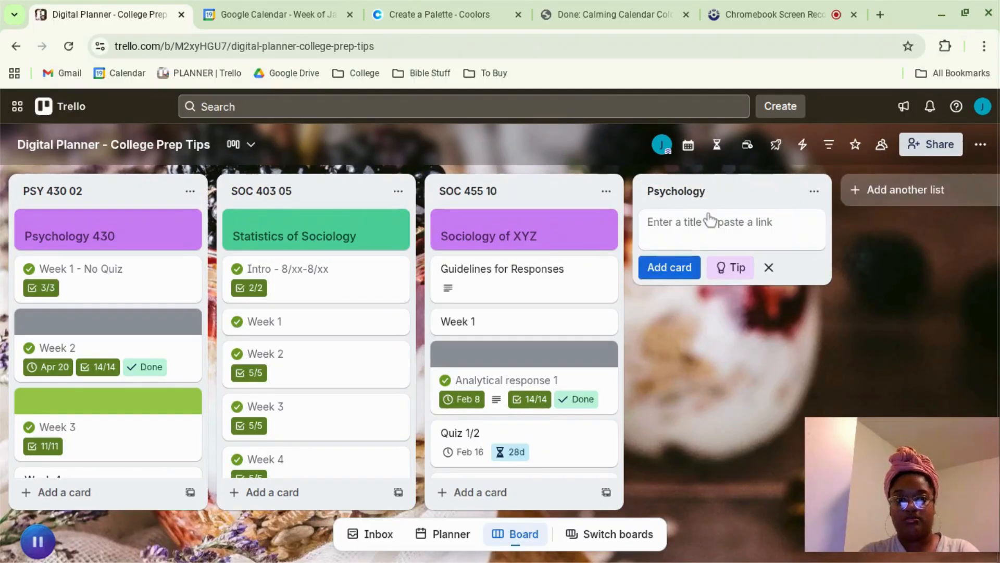
pyautogui.write('Psychology of Gender')
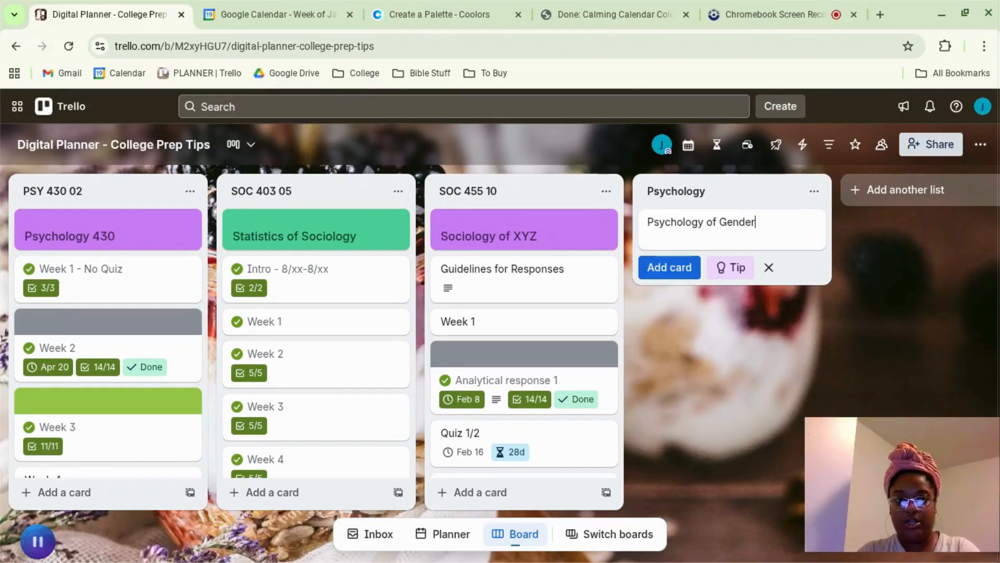
pyautogui.press('Return')
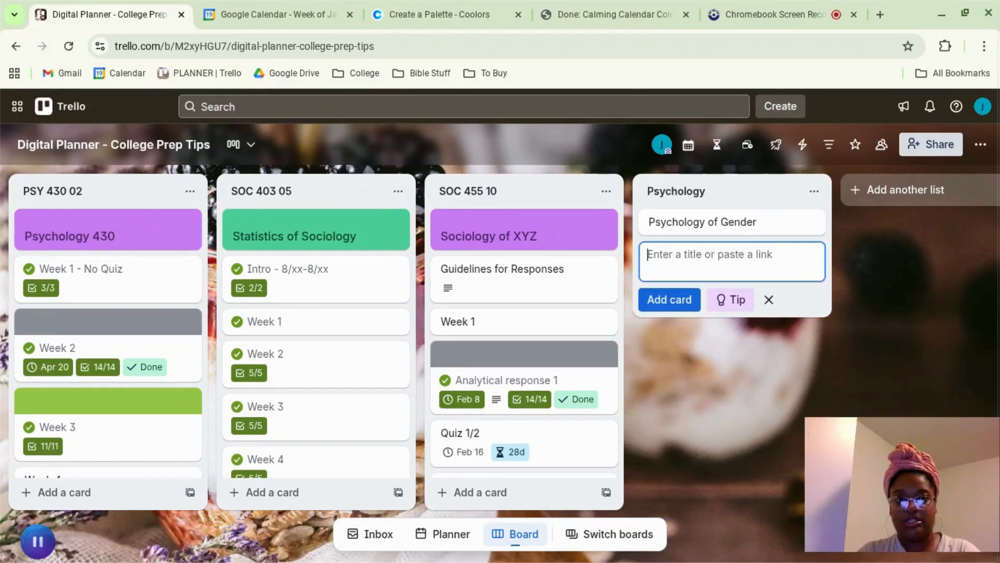
# Step: Give the Psychology of Gender card a green cover in the full-cover size and close the card
pyautogui.click(770, 223)
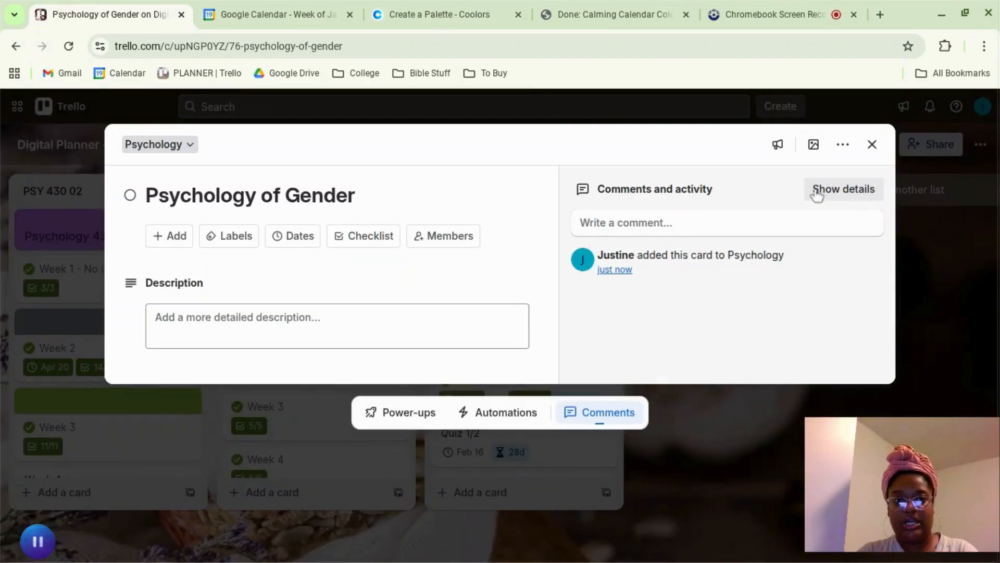
pyautogui.click(813, 146)
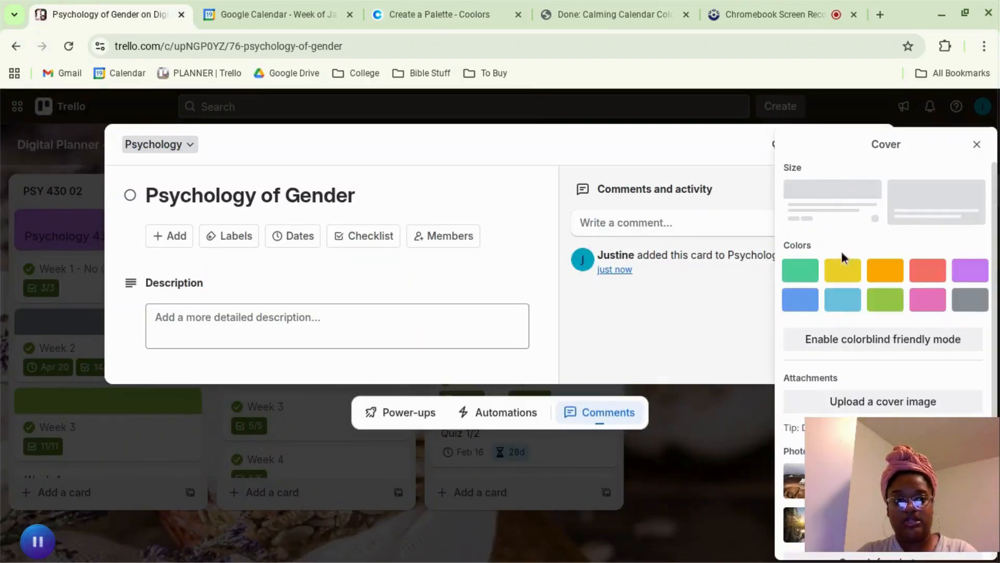
pyautogui.click(798, 268)
pyautogui.click(917, 215)
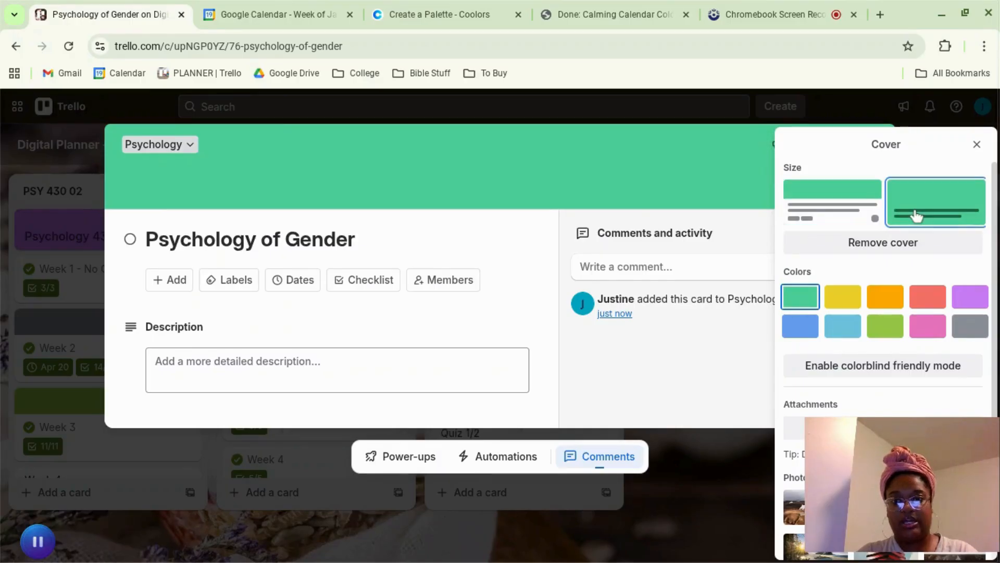
pyautogui.click(735, 456)
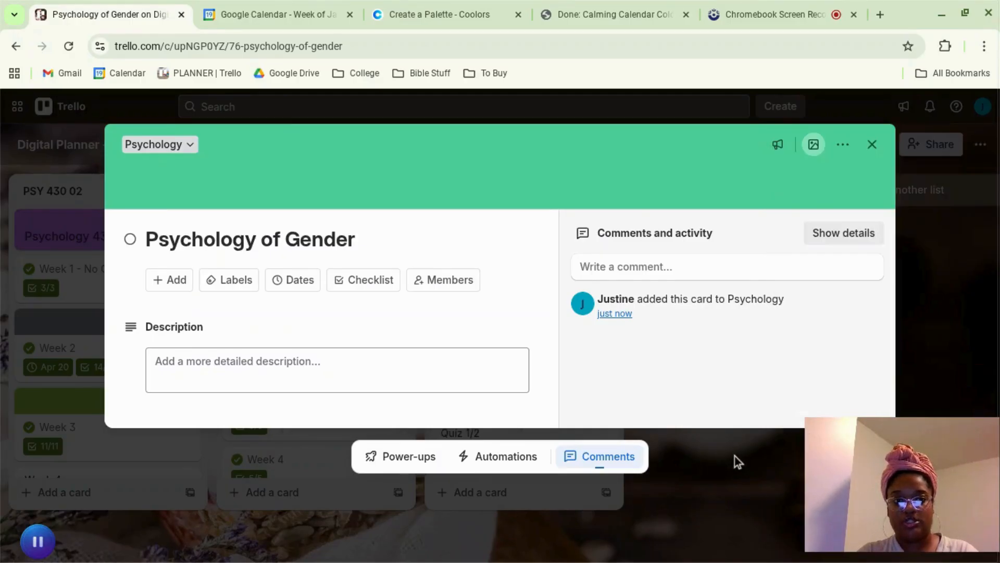
pyautogui.click(702, 464)
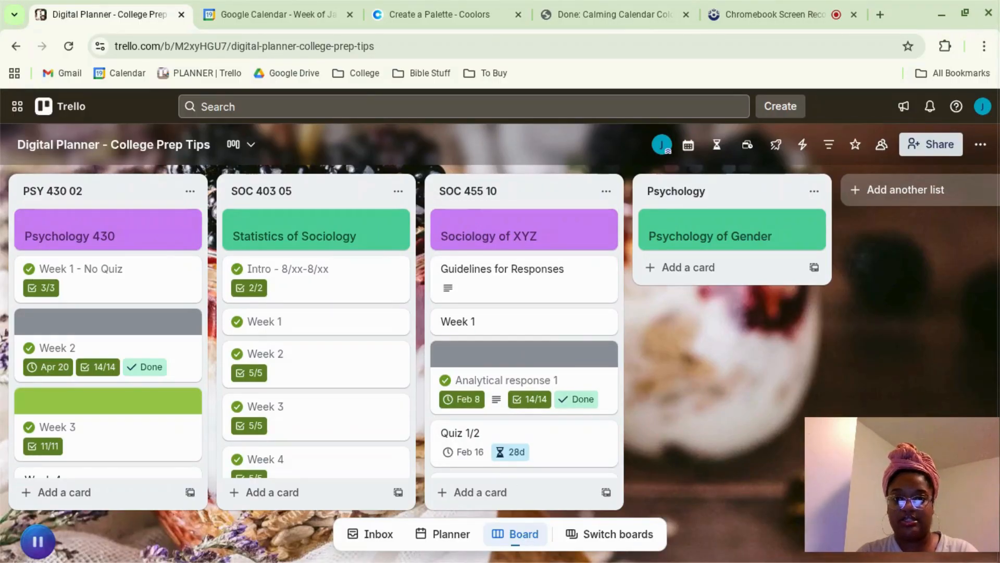
pyautogui.press('super')
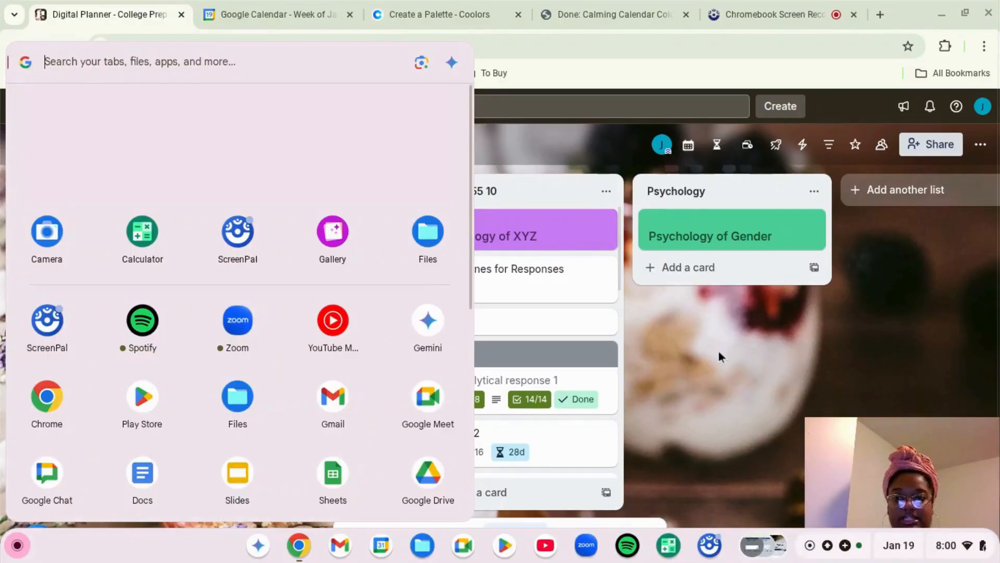
pyautogui.click(719, 356)
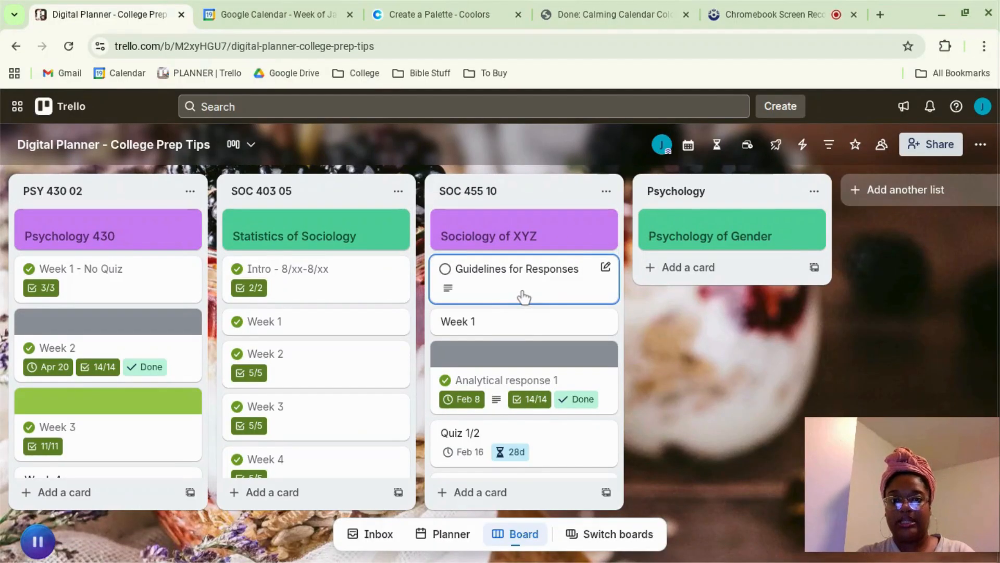
# Step: Open the Guidelines for Responses card in the SOC 455 10 list, read its description and close it
pyautogui.click(524, 297)
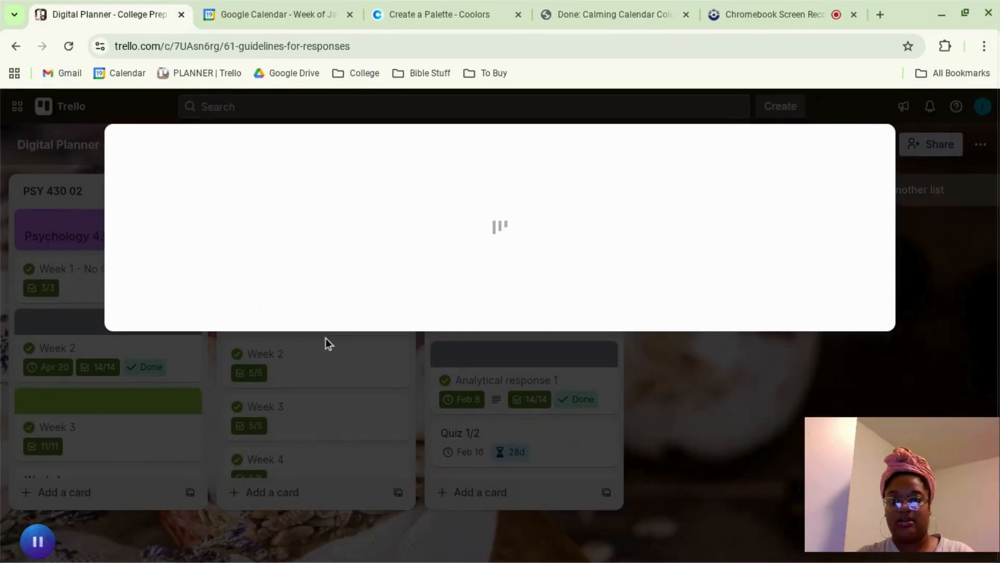
pyautogui.scroll(-1, 358, 376)
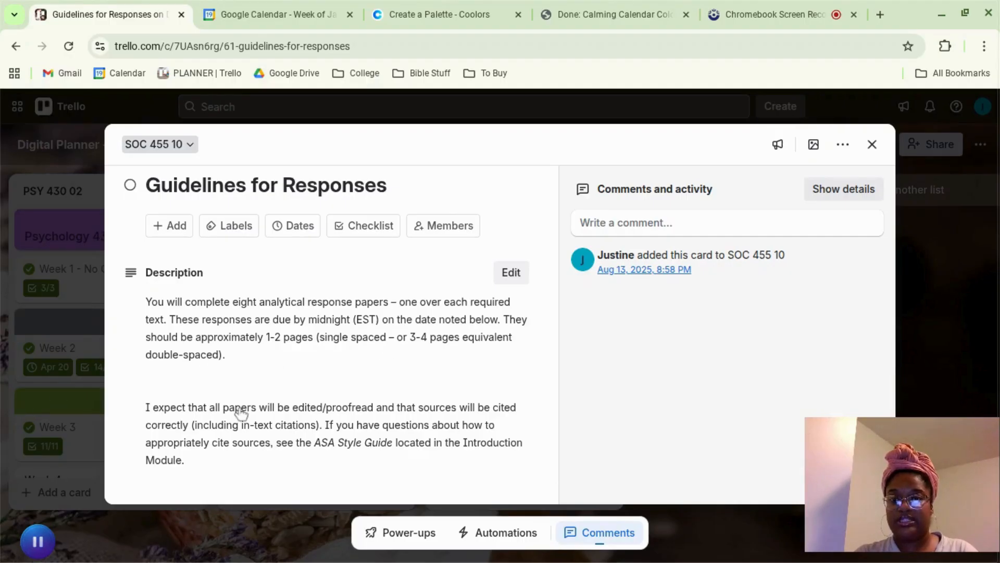
pyautogui.click(77, 411)
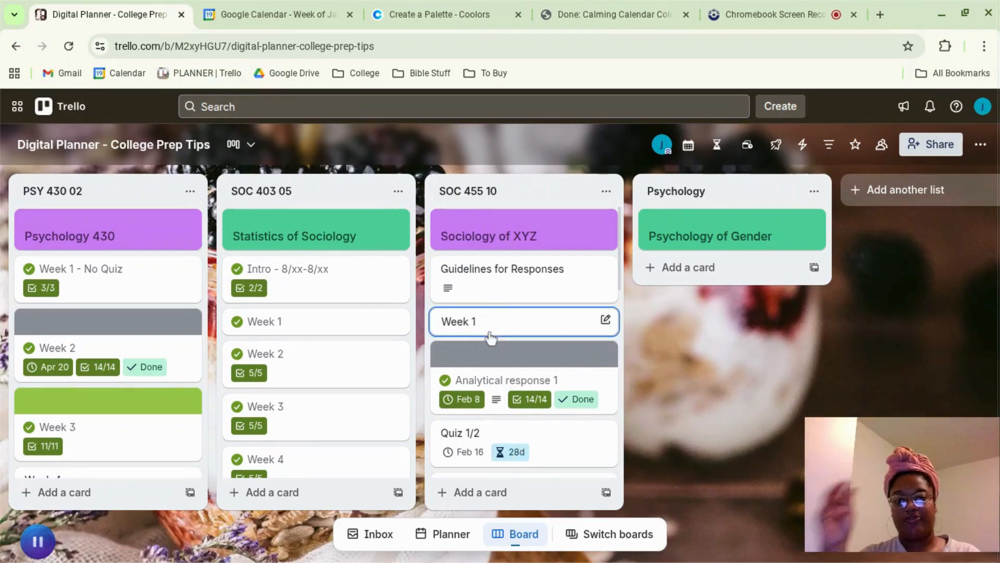
# Step: Open the Analytical response 1 card and review its due date, description and reading checklist
pyautogui.click(497, 368)
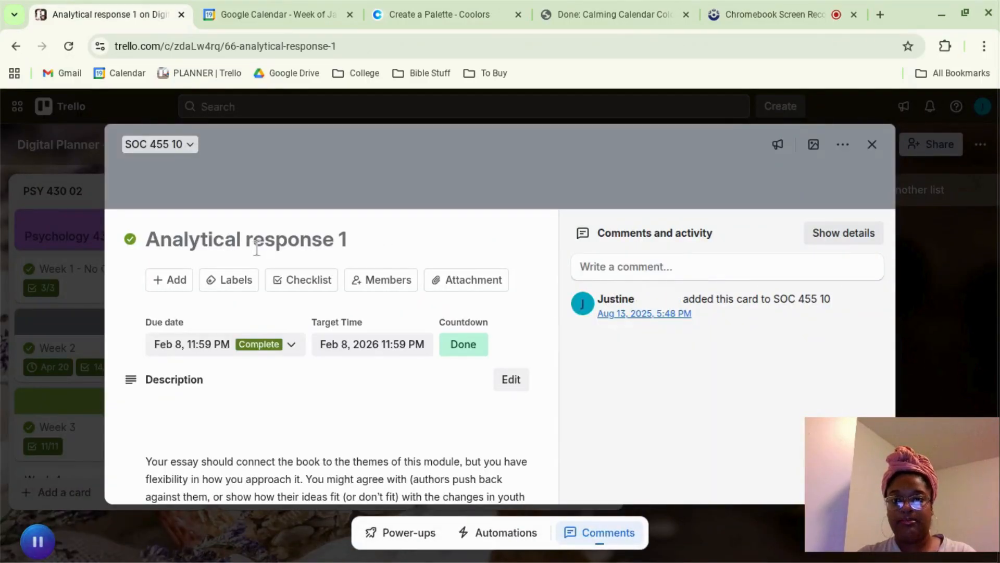
pyautogui.scroll(-4, 378, 374)
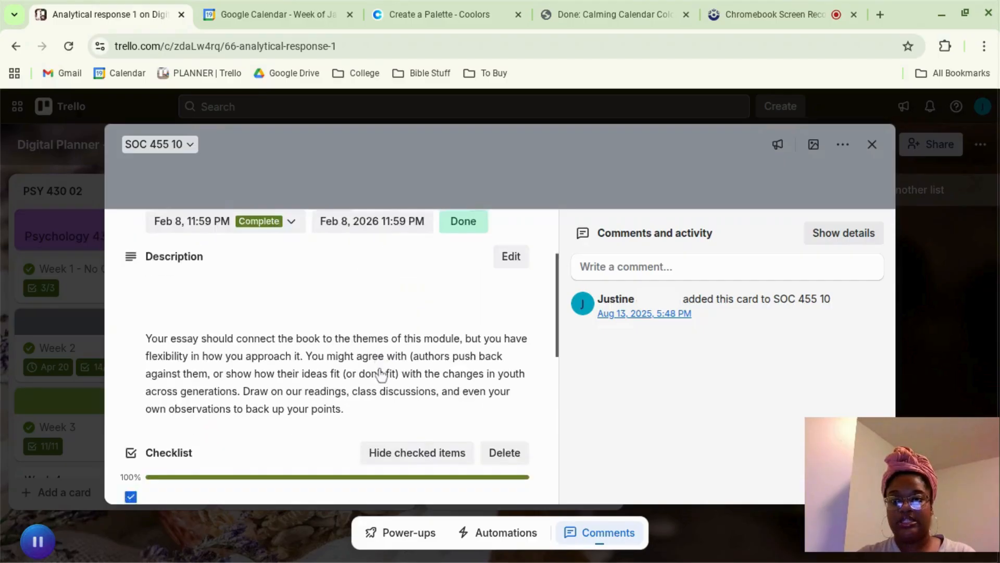
pyautogui.scroll(-2, 278, 347)
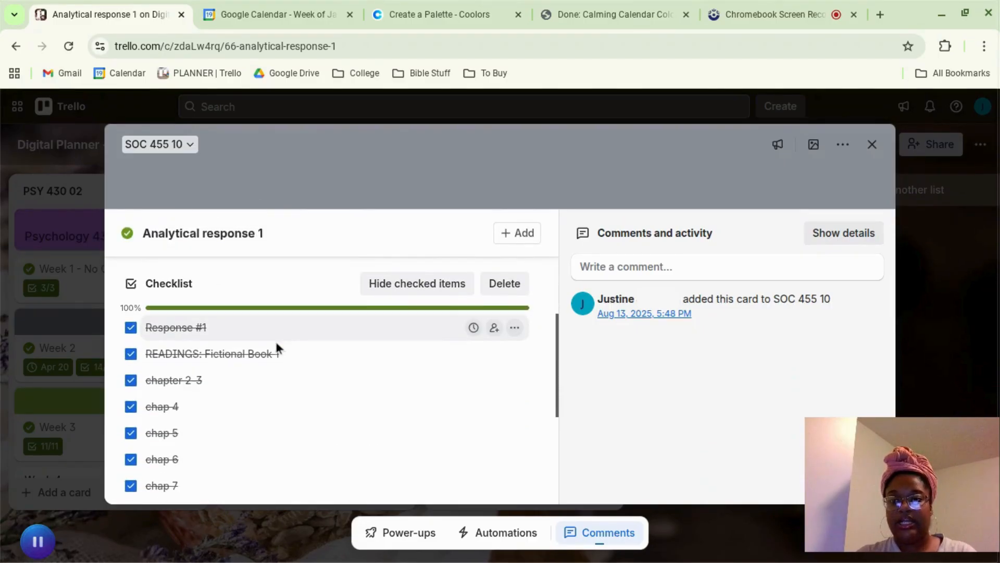
pyautogui.scroll(-5, 185, 363)
pyautogui.scroll(4, 185, 364)
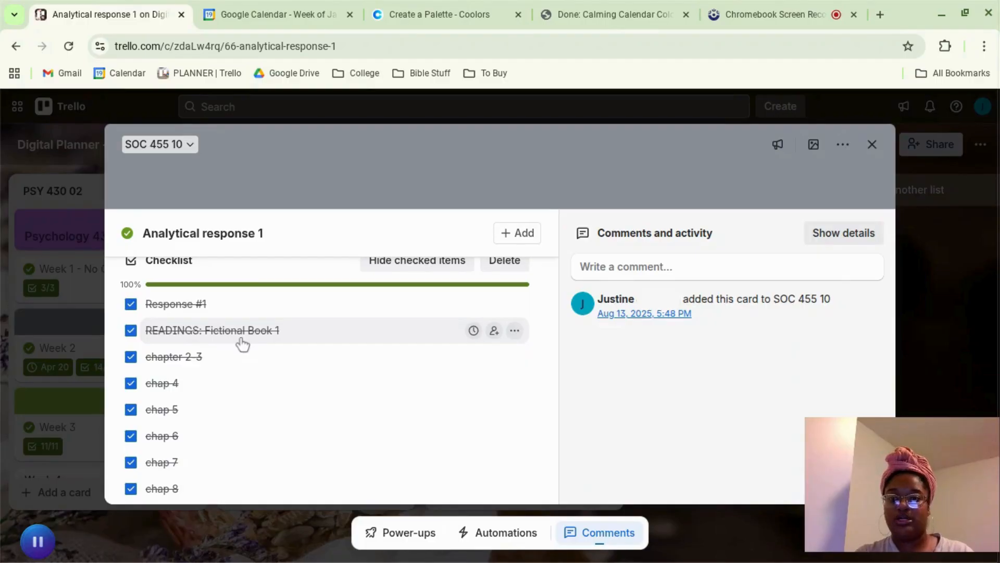
pyautogui.scroll(-4, 203, 406)
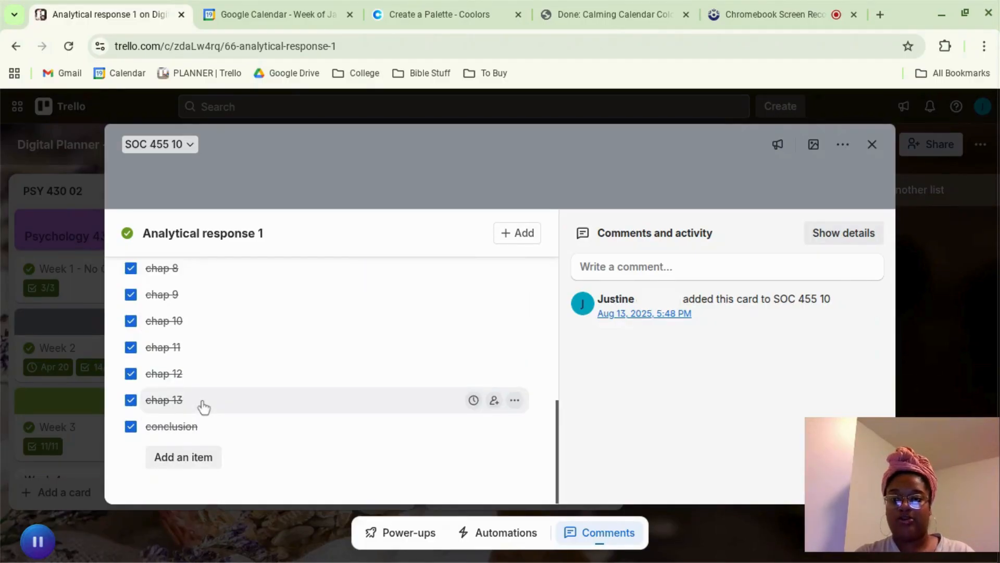
# Step: Uncheck the "chapter 2-3" and "chap 4" checklist items and check both of them again
pyautogui.scroll(4, 203, 407)
pyautogui.click(131, 319)
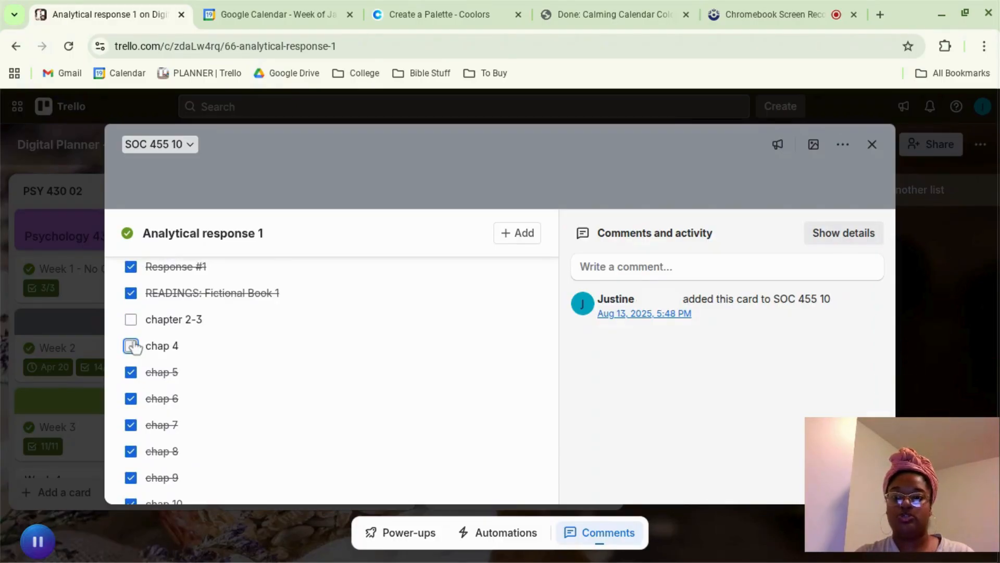
pyautogui.click(131, 319)
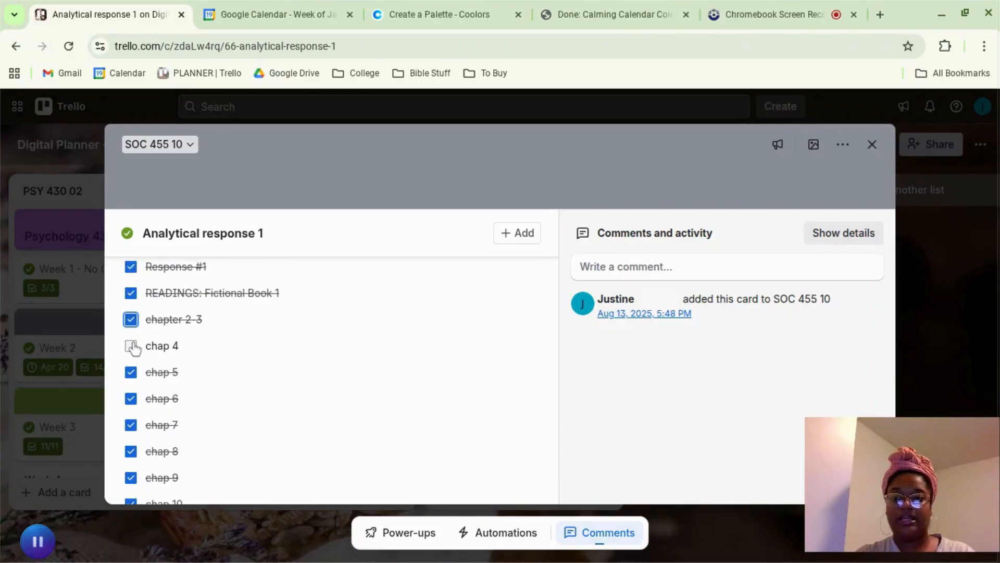
pyautogui.click(131, 346)
# Step: Toggle the completion status of the Analytical response 1 card, leaving it marked incomplete
pyautogui.scroll(10, 187, 351)
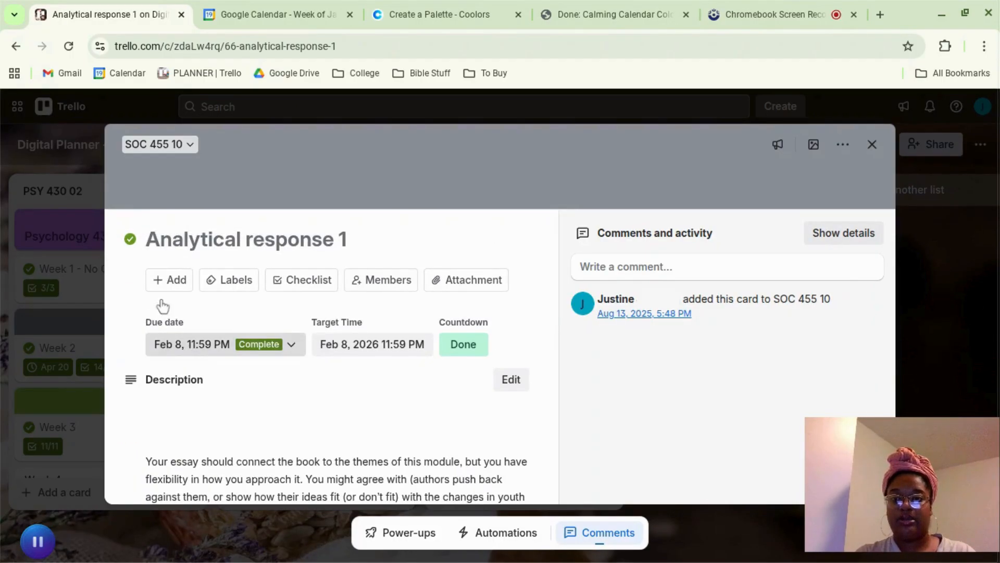
pyautogui.click(130, 243)
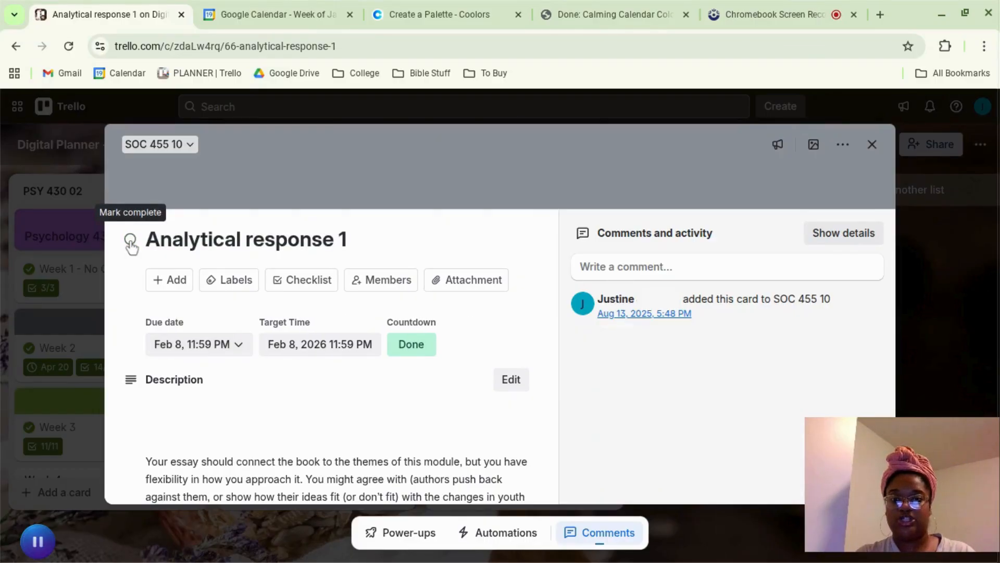
pyautogui.click(131, 242)
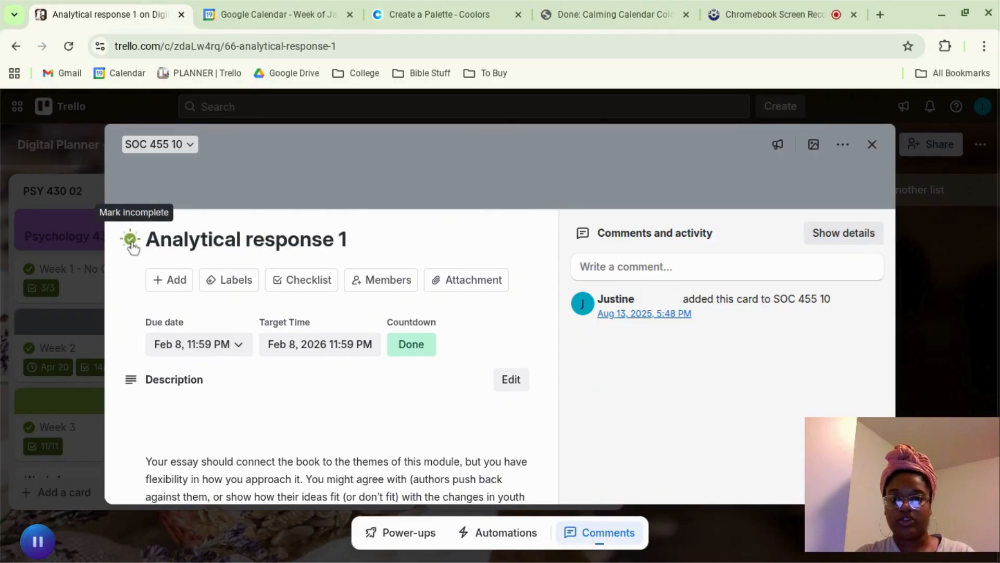
pyautogui.click(131, 242)
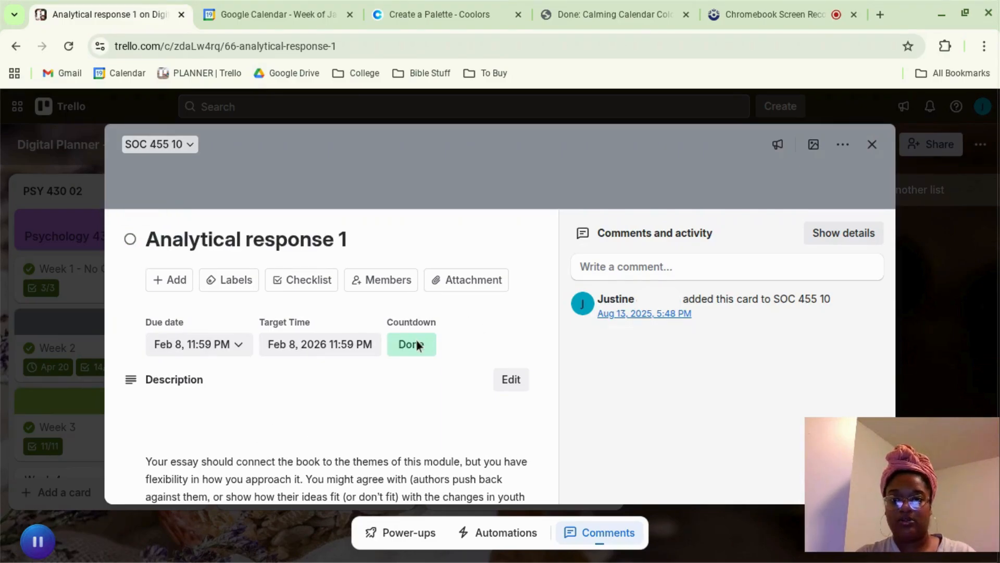
# Step: Open the card's due date settings and save them with 2/8/2026, 11:59 PM and a reminder 1 day before
pyautogui.click(210, 348)
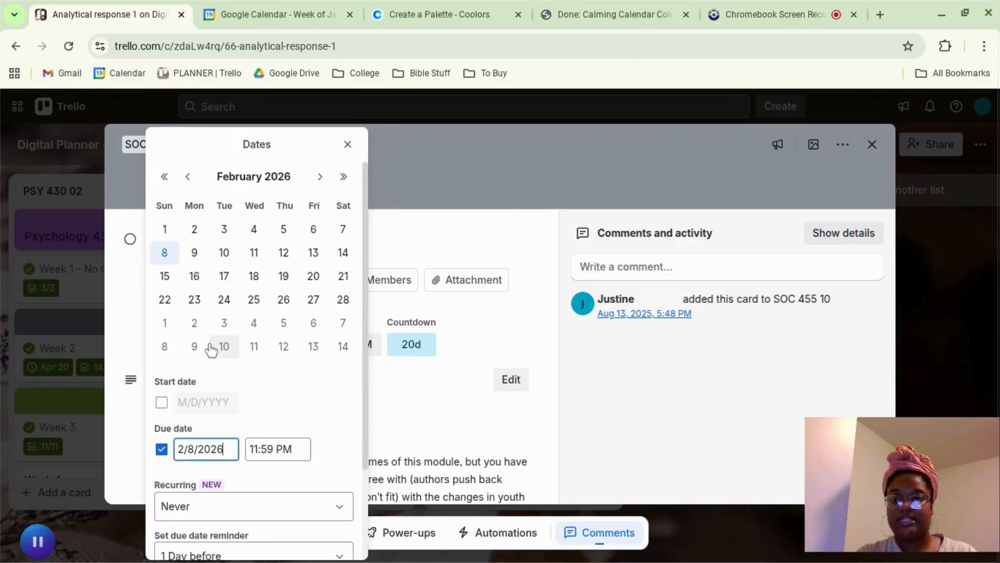
pyautogui.scroll(-3, 223, 436)
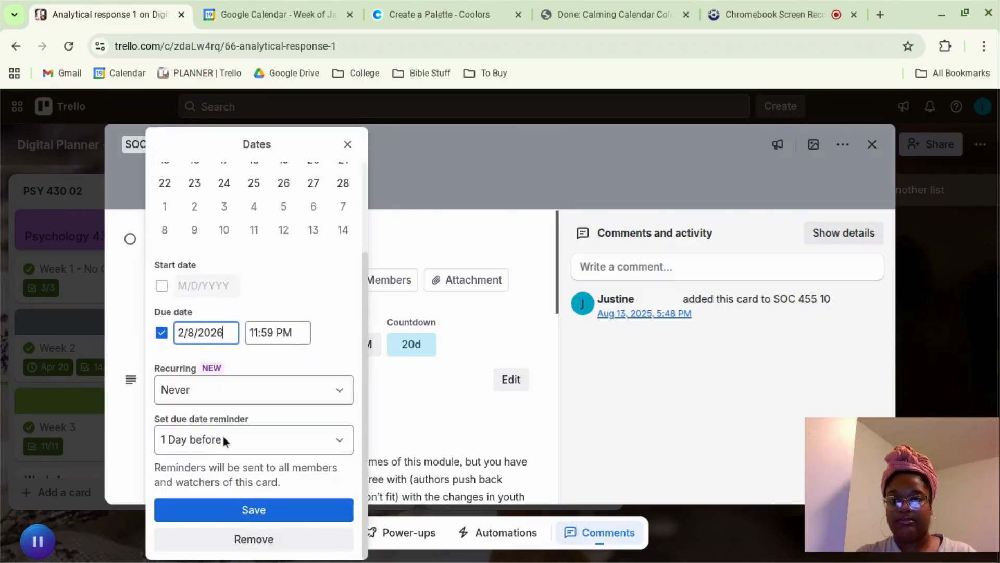
pyautogui.click(245, 510)
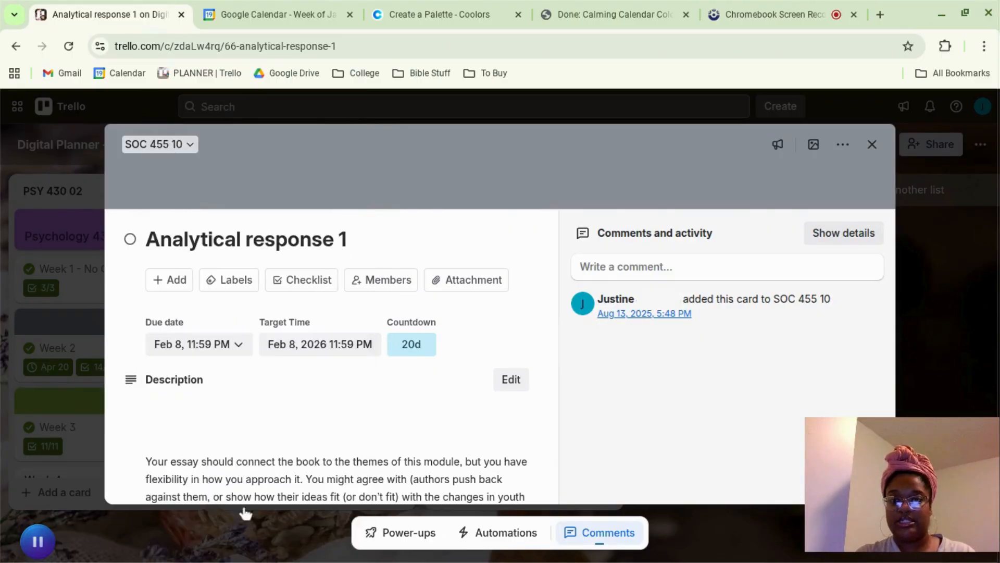
# Step: Use the Countdown Power-Up to set the Analytical response 1 card's countdown from the card due date
pyautogui.click(403, 533)
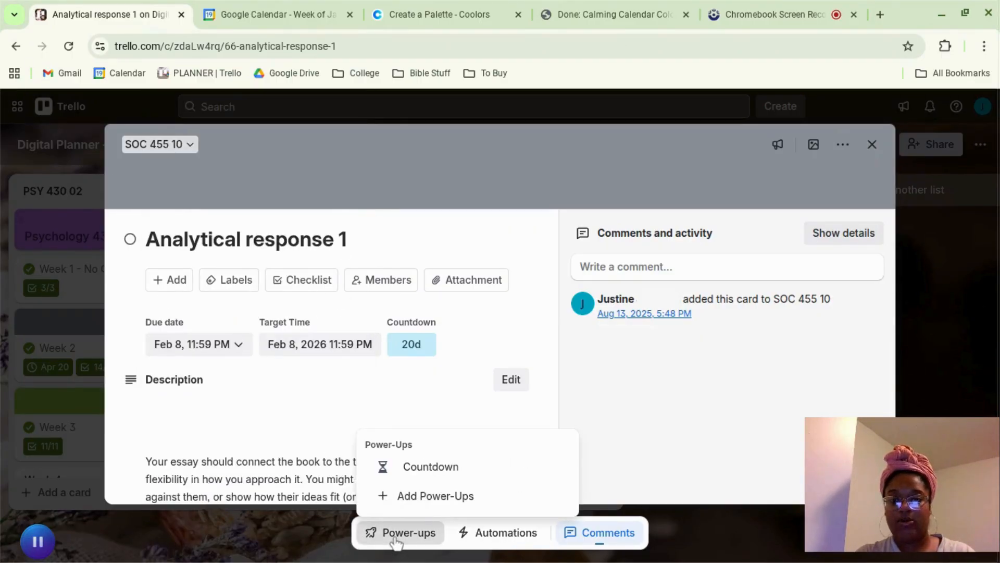
pyautogui.click(406, 469)
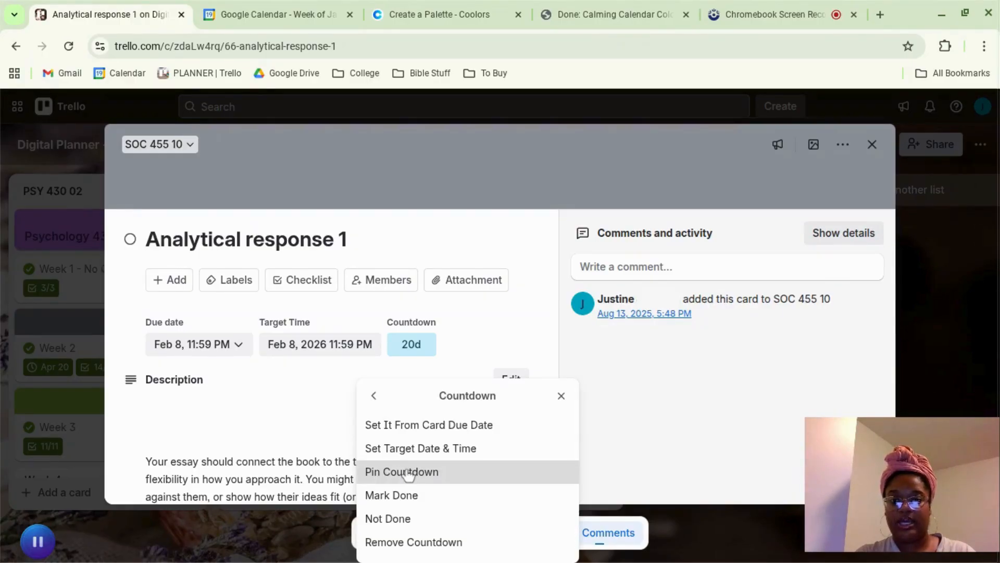
pyautogui.click(404, 424)
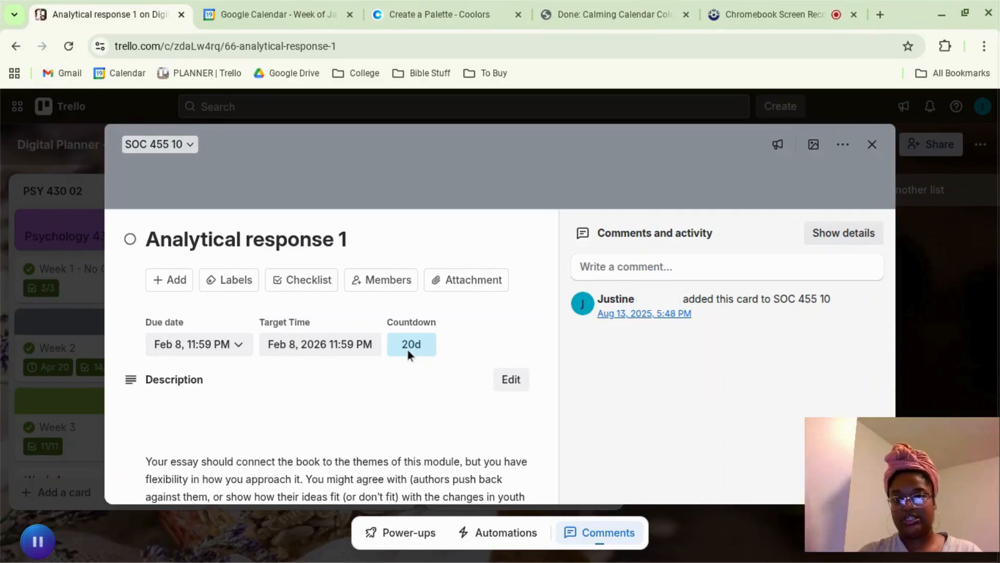
# Step: Look over the Analytical response 1 card's dates, description and reading checklist, and close the card
pyautogui.scroll(-10, 240, 431)
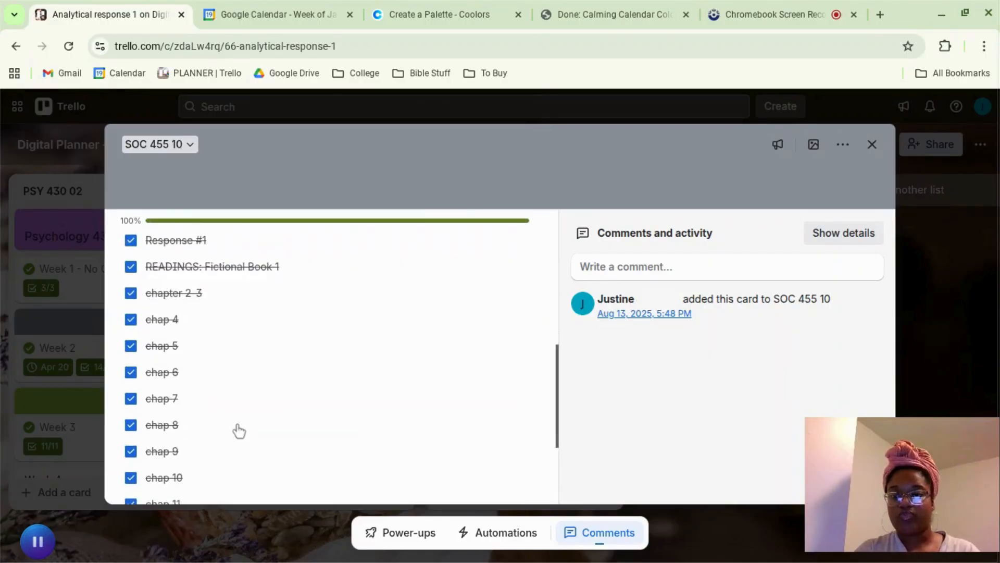
pyautogui.scroll(9, 239, 431)
pyautogui.scroll(2, 241, 415)
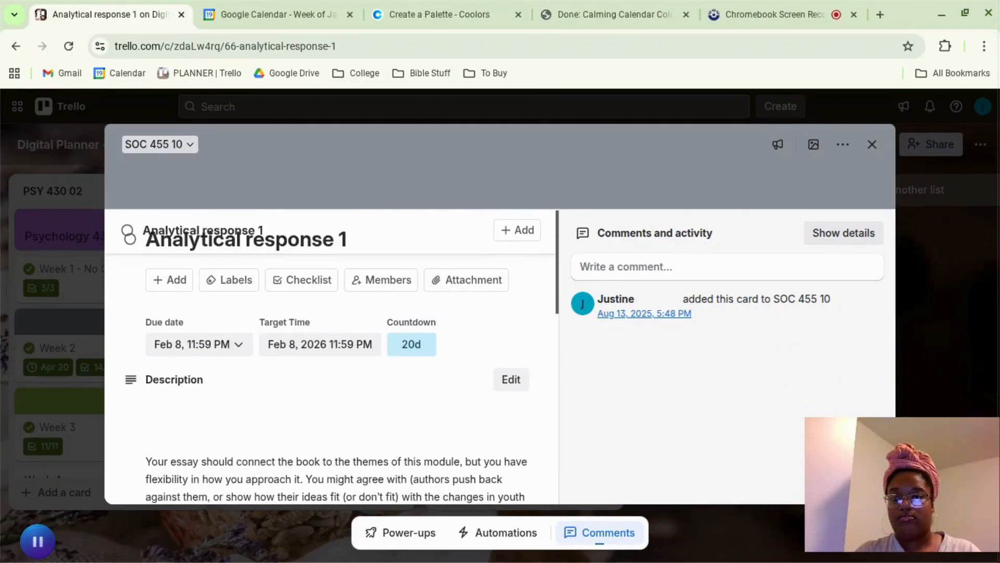
pyautogui.scroll(-8, 242, 416)
pyautogui.scroll(4, 241, 415)
pyautogui.scroll(4, 245, 415)
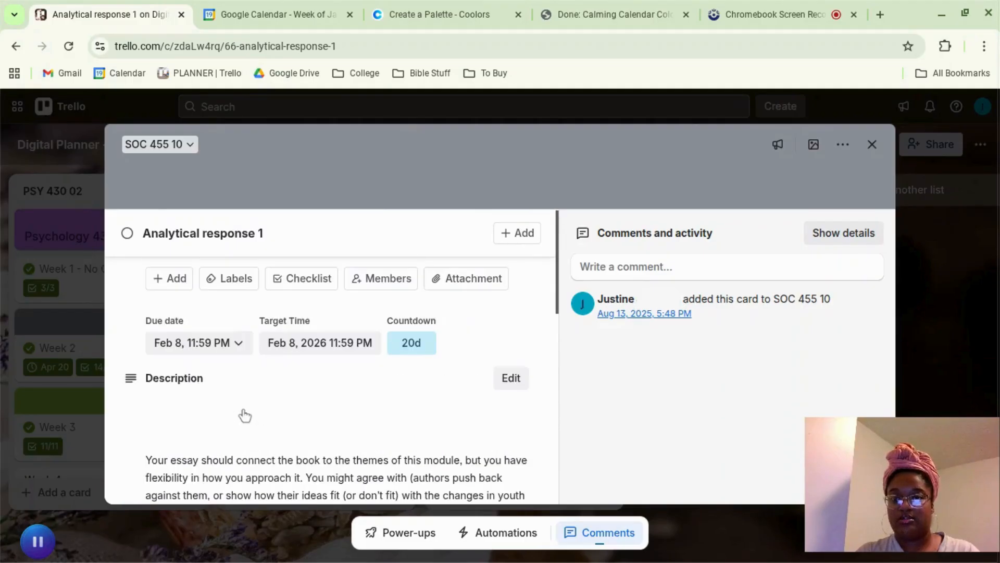
pyautogui.click(36, 429)
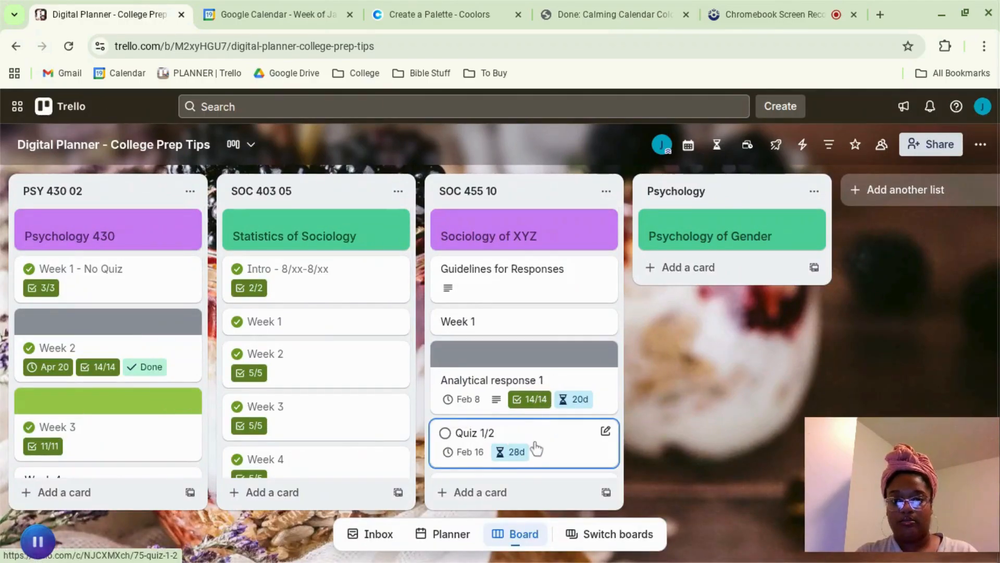
# Step: Examine the assignment cards, due dates and countdowns in the SOC 455 10 list and the weekly cards in PSY 430 02
pyautogui.scroll(-3, 537, 448)
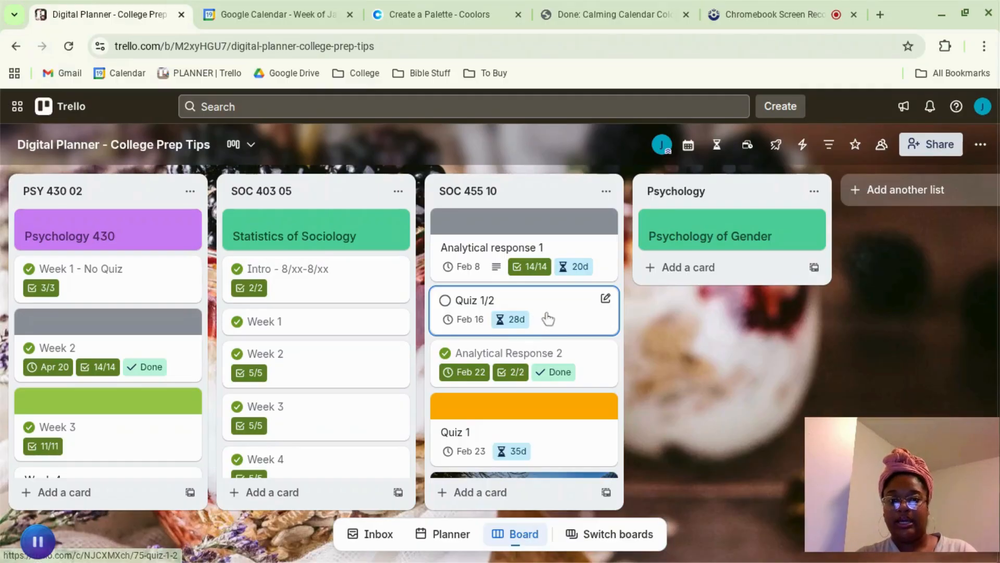
pyautogui.scroll(3, 530, 315)
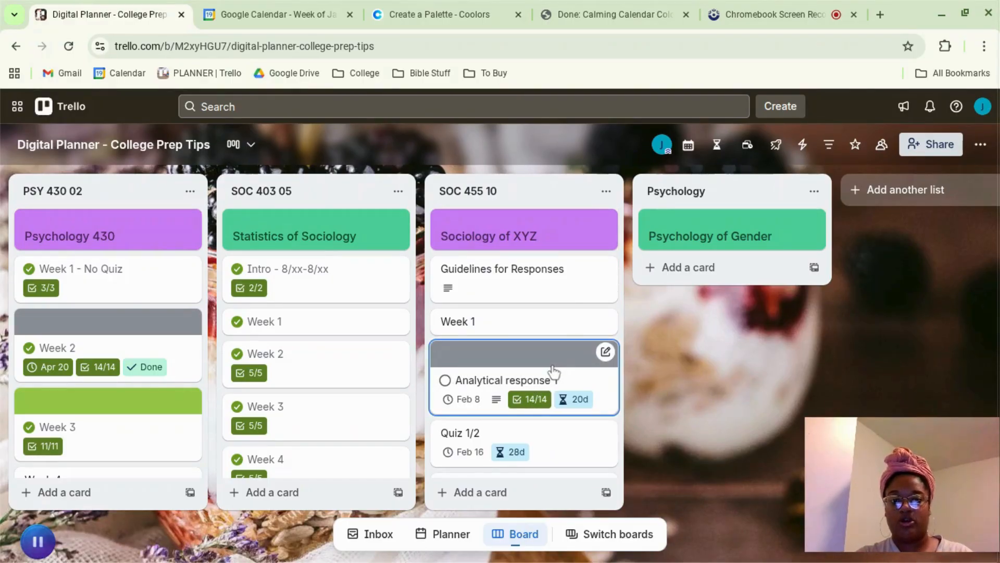
pyautogui.scroll(-3, 553, 379)
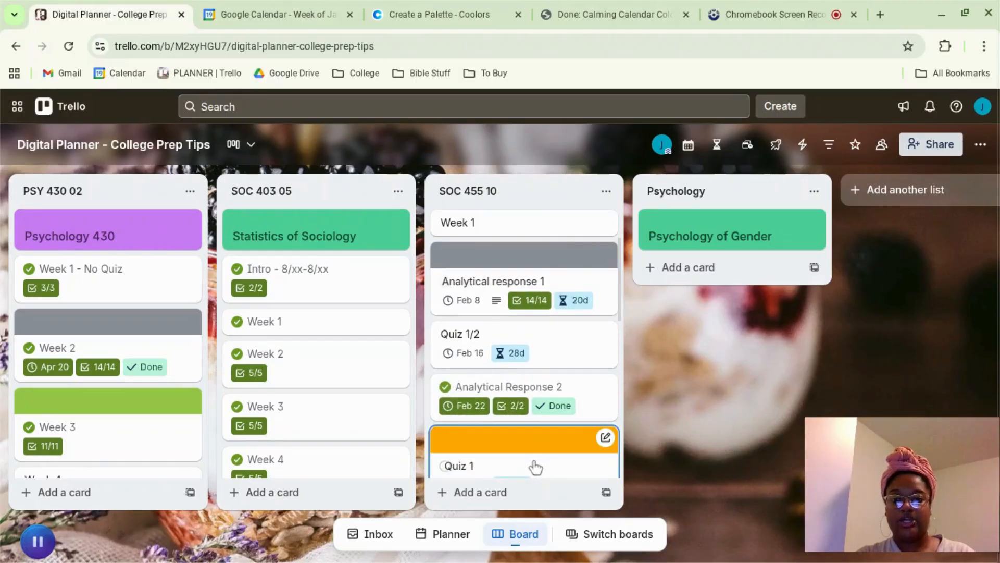
pyautogui.scroll(-1, 521, 454)
pyautogui.scroll(-5, 519, 425)
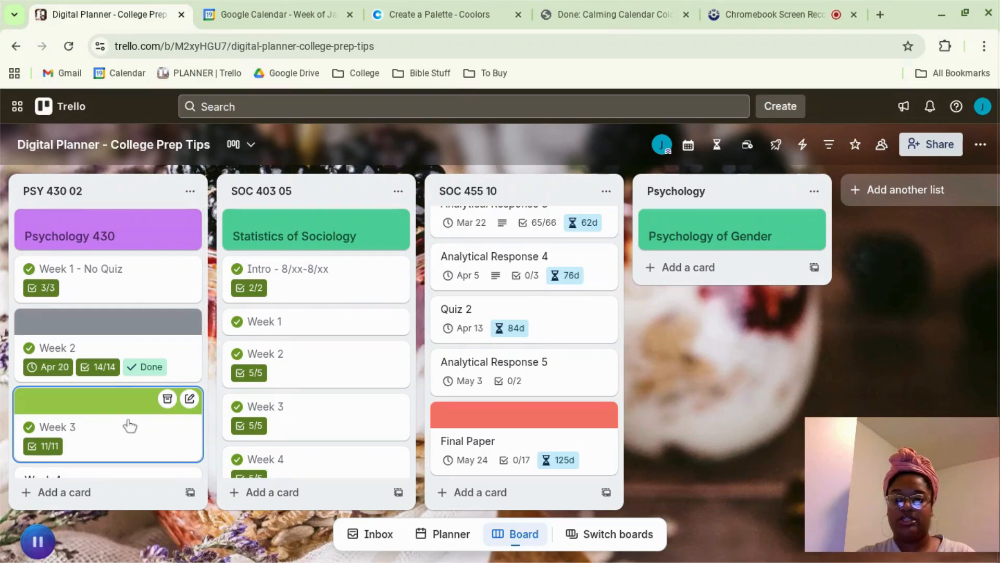
pyautogui.scroll(-4, 108, 416)
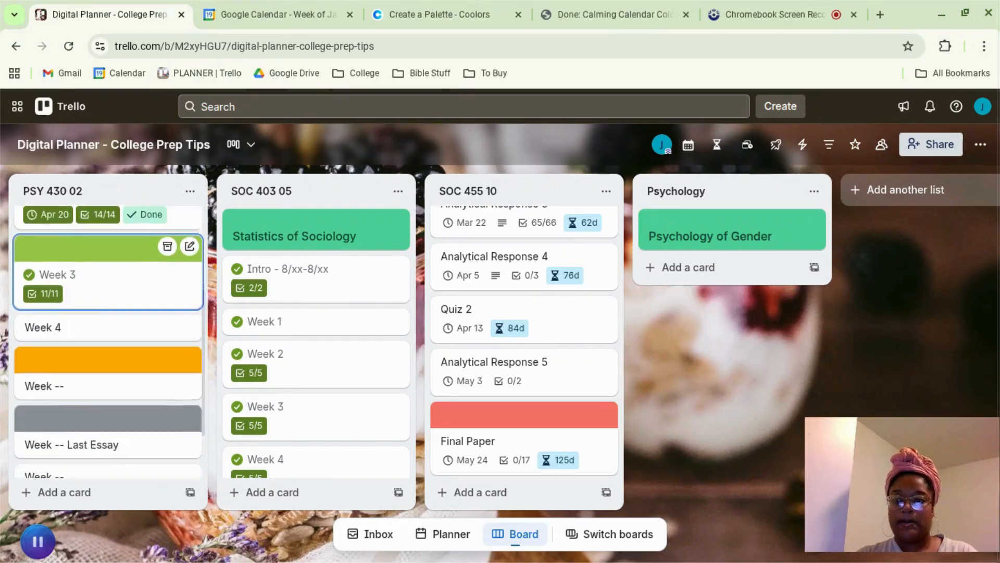
pyautogui.scroll(-4, 297, 350)
pyautogui.scroll(4, 297, 350)
pyautogui.scroll(4, 102, 321)
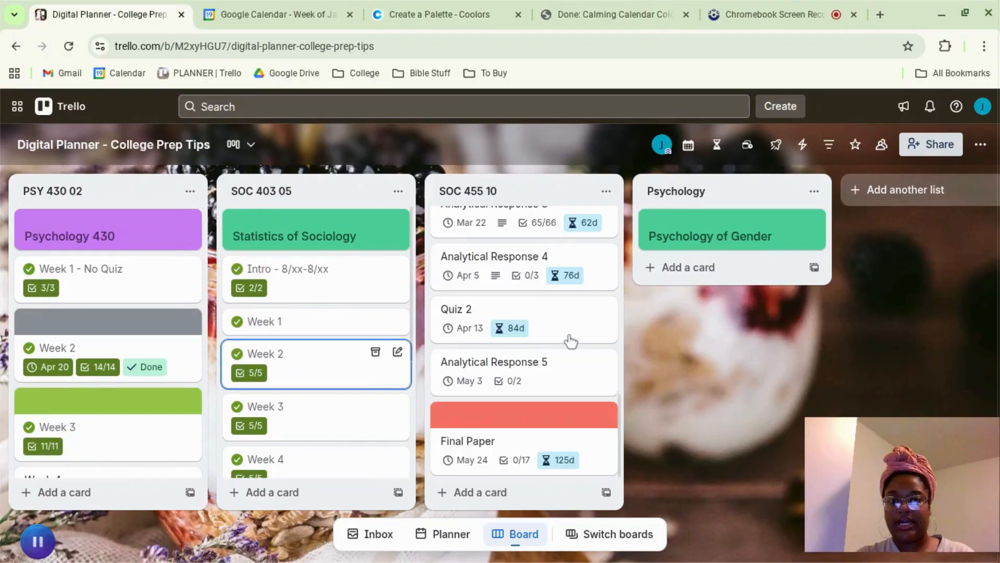
pyautogui.scroll(8, 567, 339)
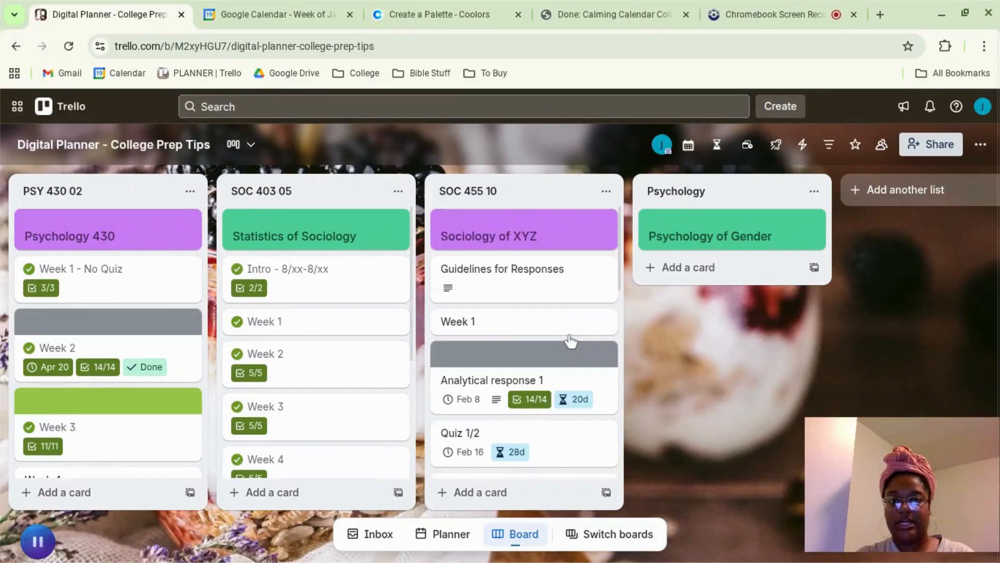
# Step: Review the checklists of the Intro - 8/xx-8/xx and Week 2 cards in the SOC 403 05 list, closing each card
pyautogui.click(292, 284)
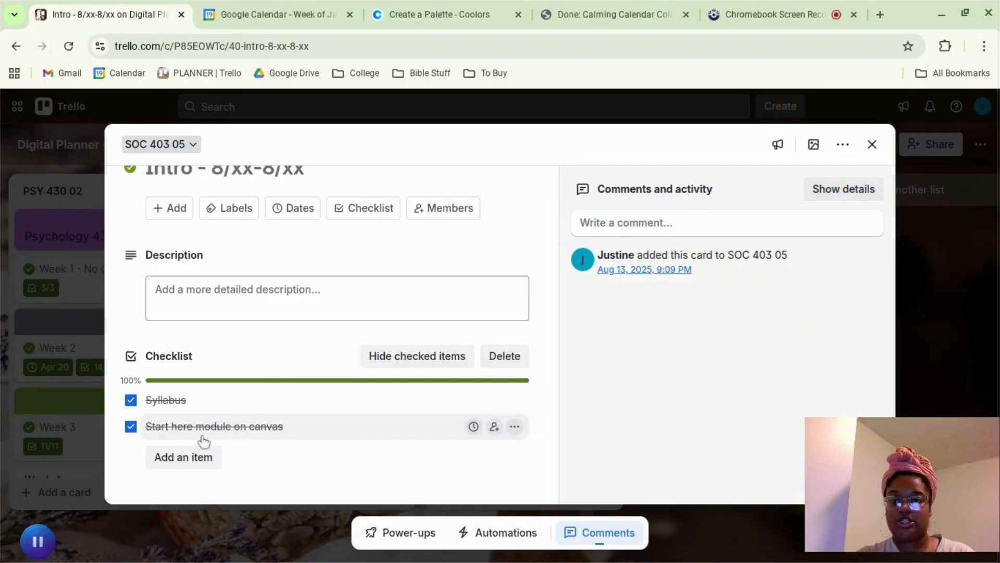
pyautogui.click(41, 458)
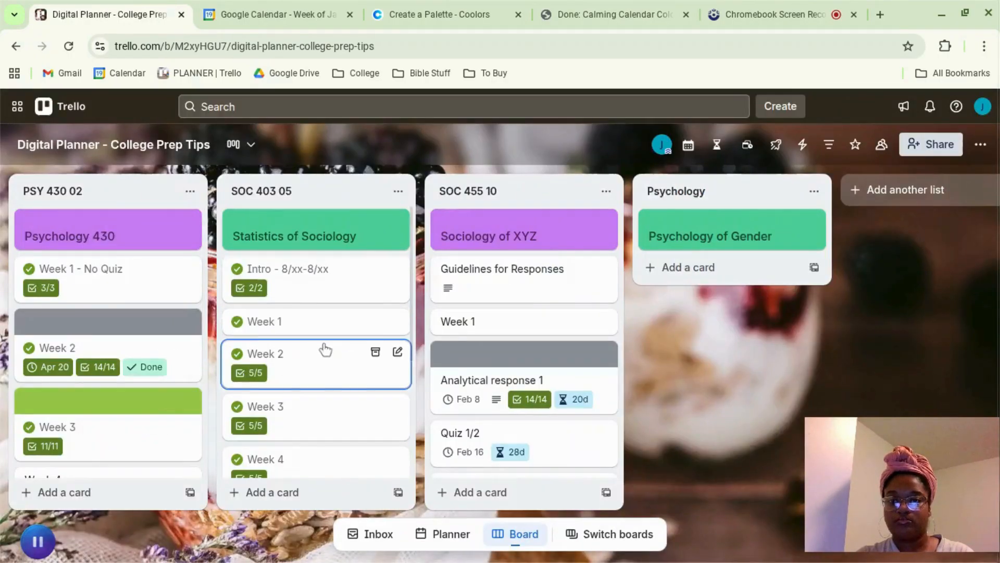
pyautogui.click(324, 349)
pyautogui.scroll(-2, 328, 358)
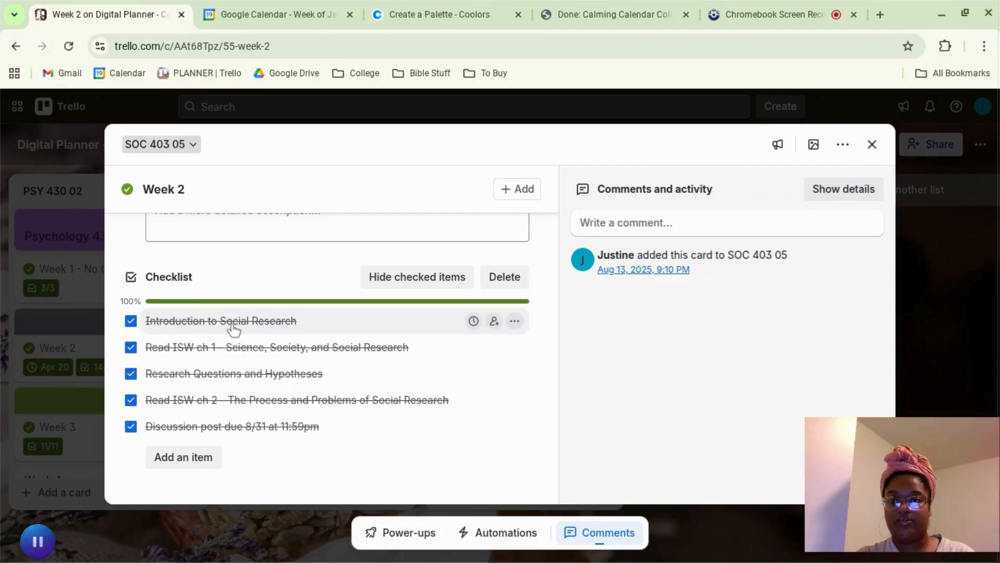
pyautogui.click(54, 390)
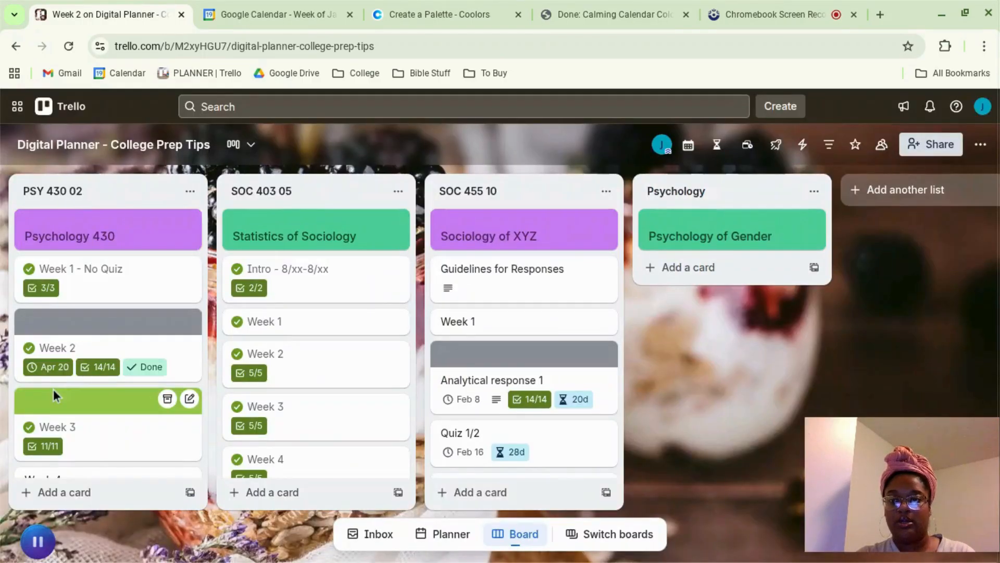
# Step: Review the checklist of the Week 1 - No Quiz card in the PSY 430 02 list and close the card
pyautogui.click(110, 298)
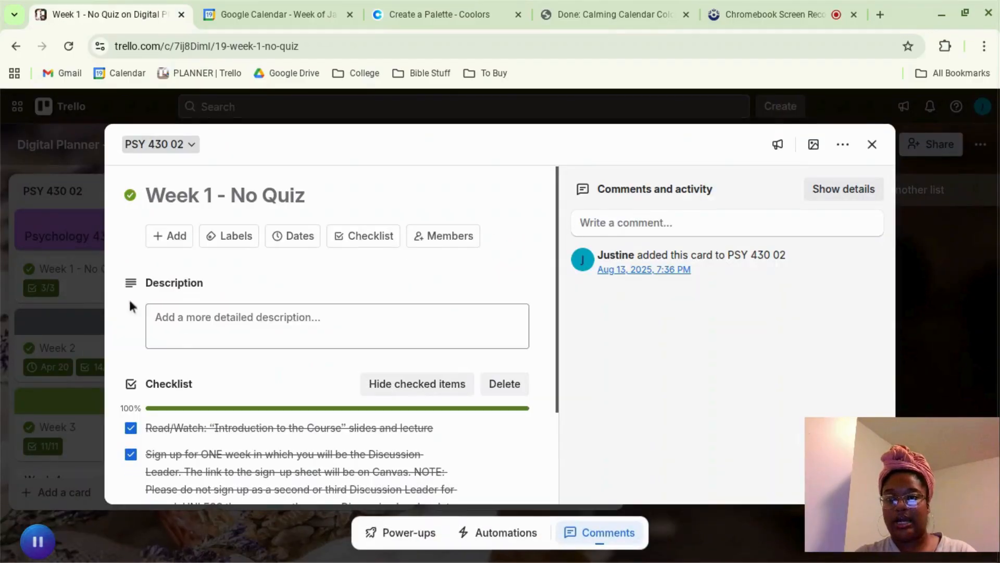
pyautogui.scroll(-3, 177, 329)
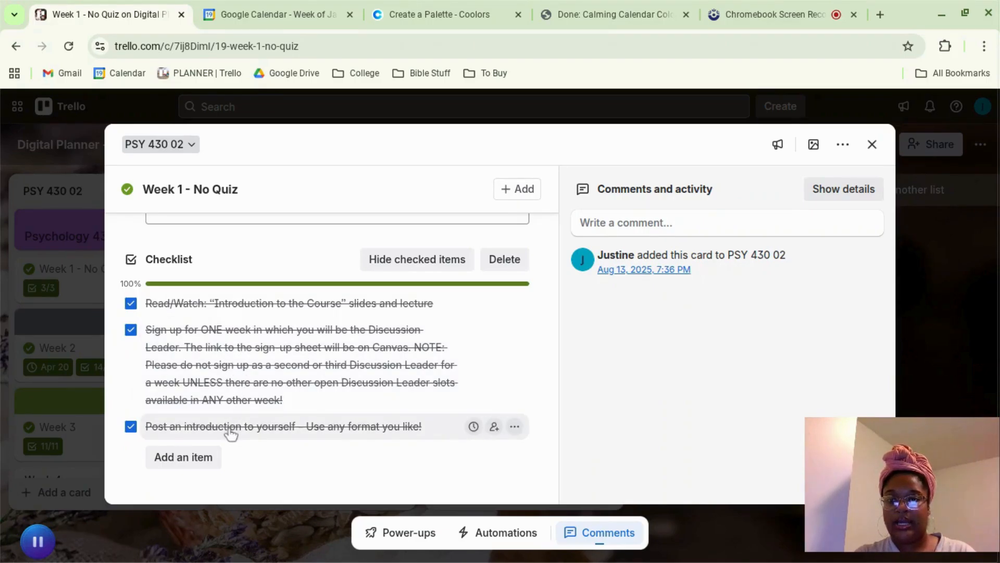
pyautogui.click(40, 471)
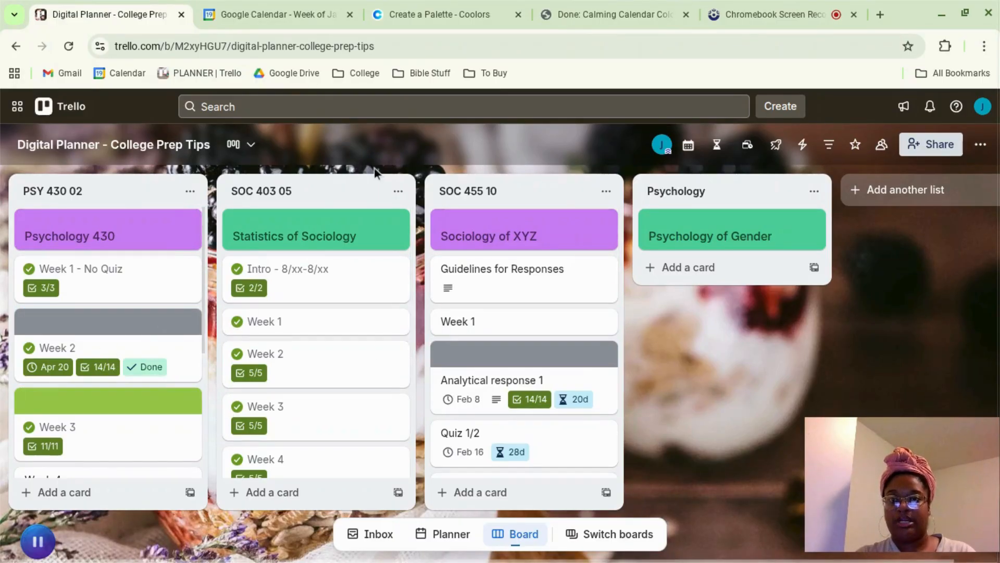
# Step: Switch to Google Calendar, and hide and show again the Morning Routine and Class calendars in the week view
pyautogui.click(251, 15)
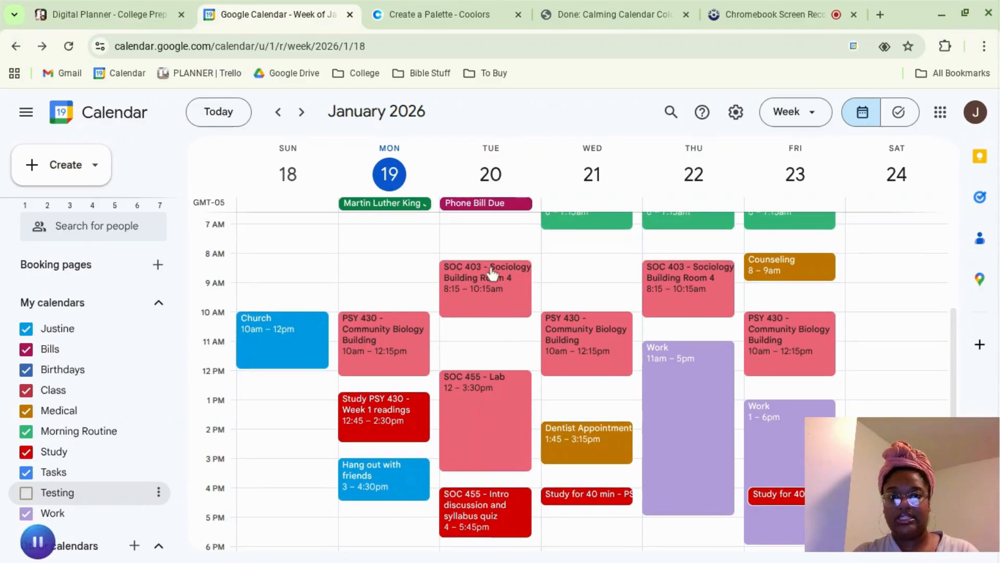
pyautogui.scroll(1, 493, 273)
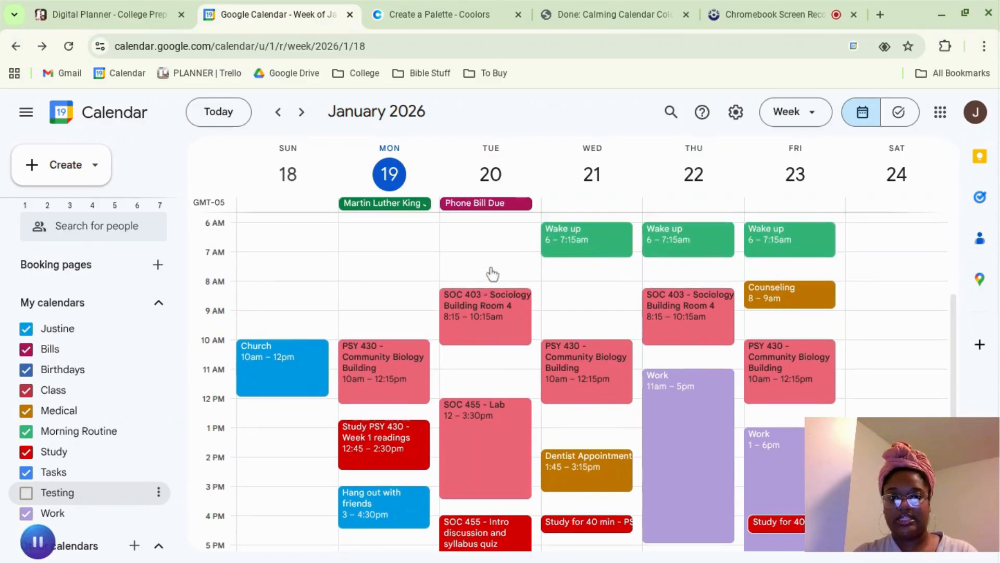
pyautogui.click(91, 441)
pyautogui.click(90, 441)
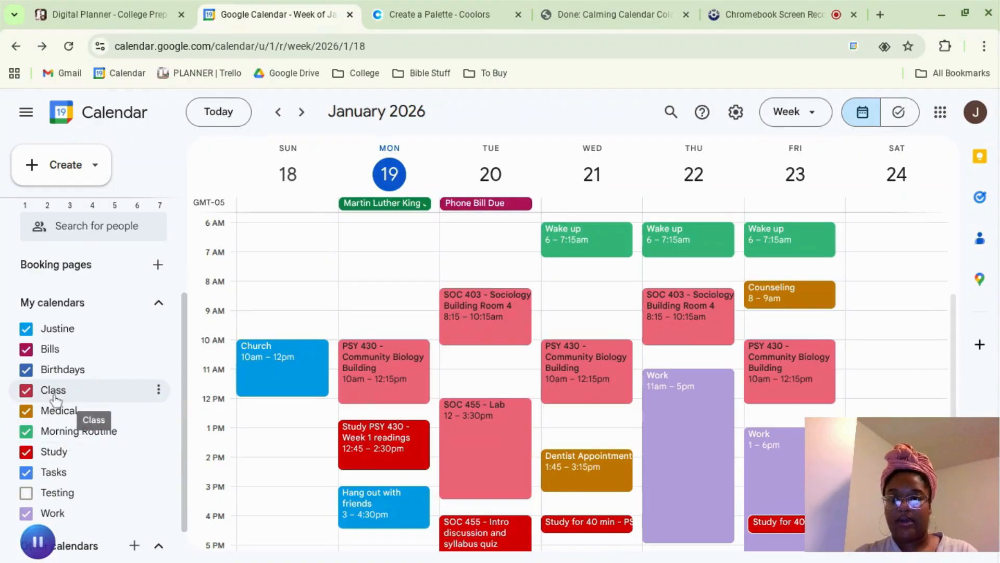
pyautogui.click(26, 390)
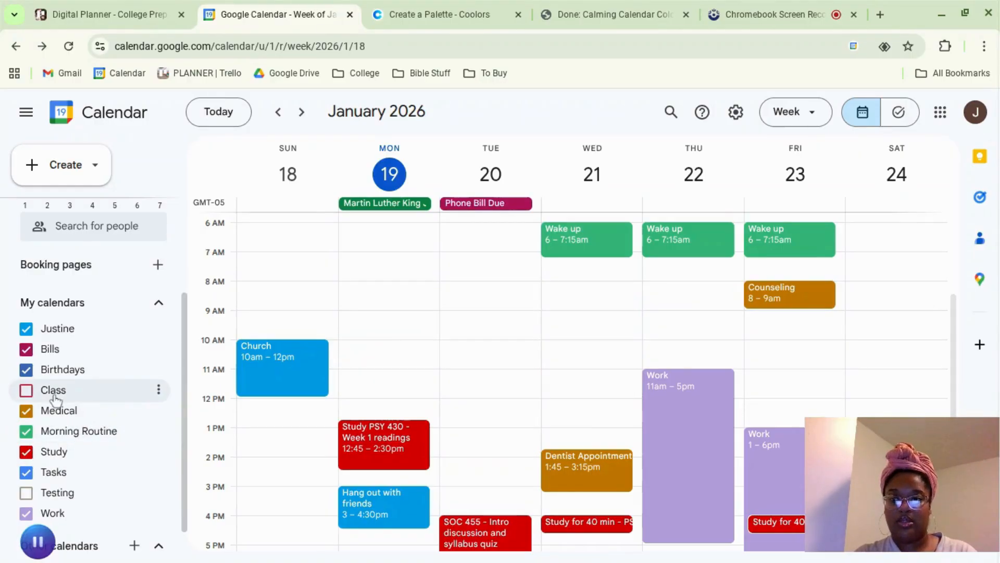
pyautogui.click(54, 396)
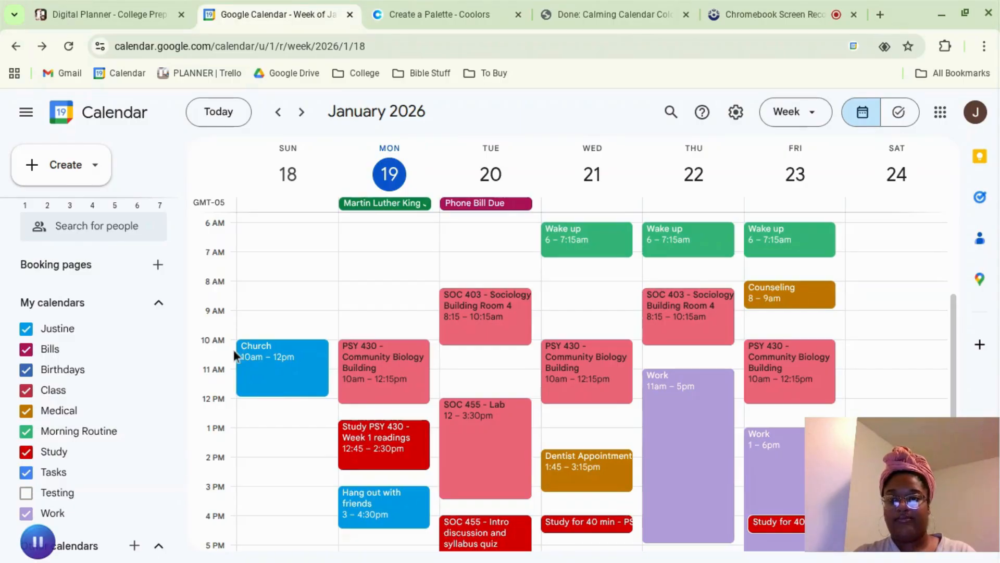
# Step: Look through the week's class, work and study blocks and open the details of Monday's "Study PSY 430 - Week 1 readings" event
pyautogui.scroll(-1, 278, 396)
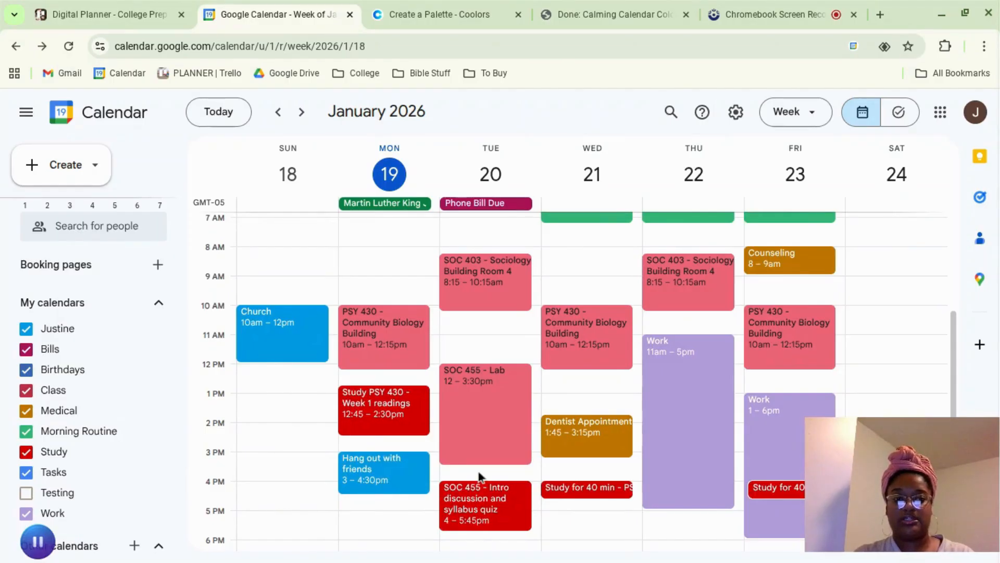
pyautogui.scroll(-4, 477, 468)
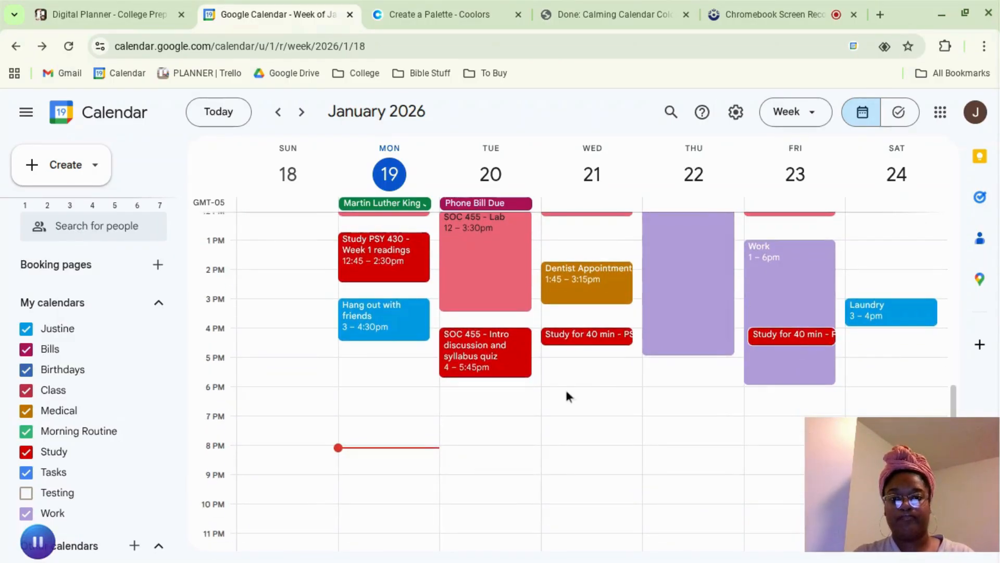
pyautogui.scroll(4, 567, 396)
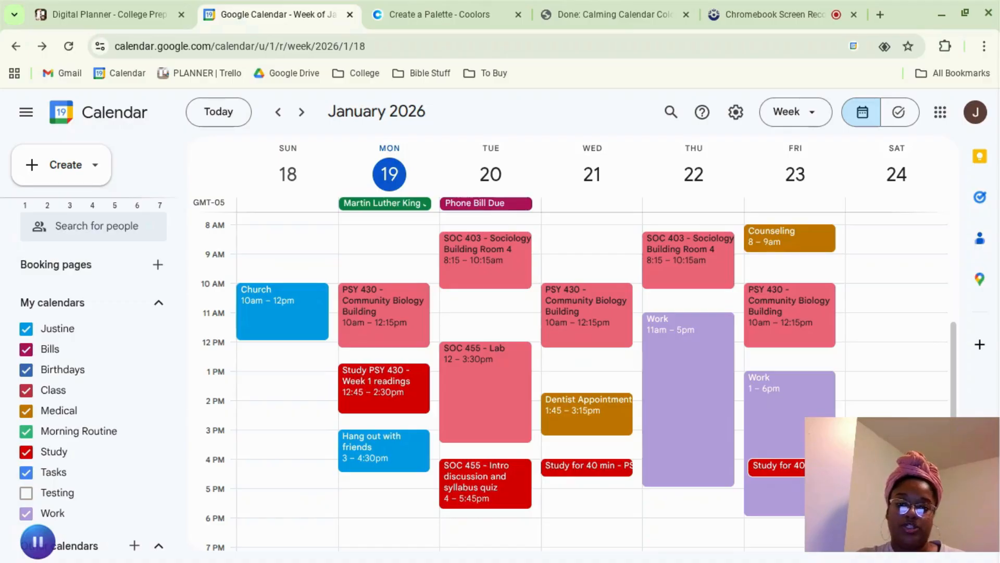
pyautogui.click(385, 392)
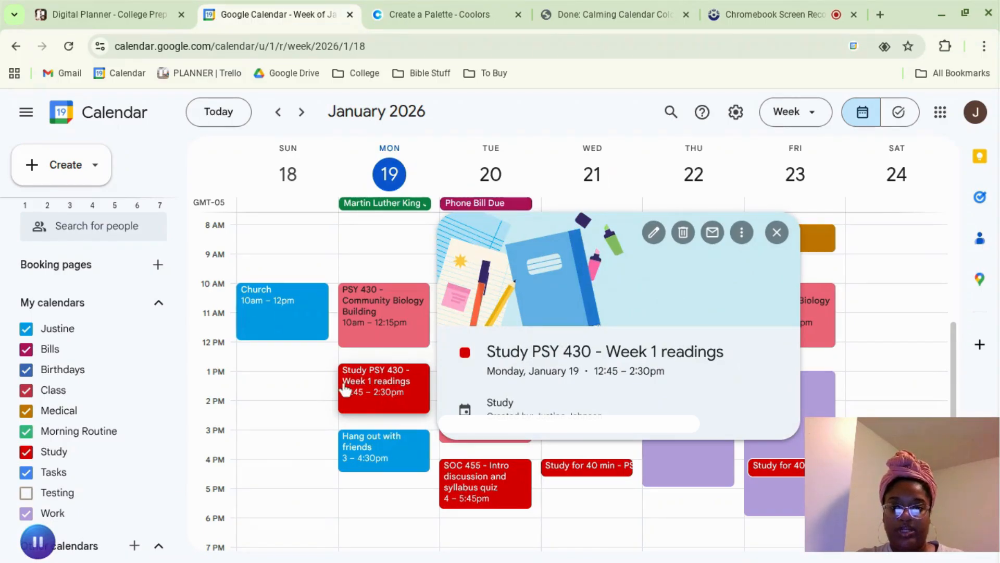
# Step: Switch back to the Trello board and open the Week 1 - No Quiz card in PSY 430 02 to view its checklist
pyautogui.click(76, 8)
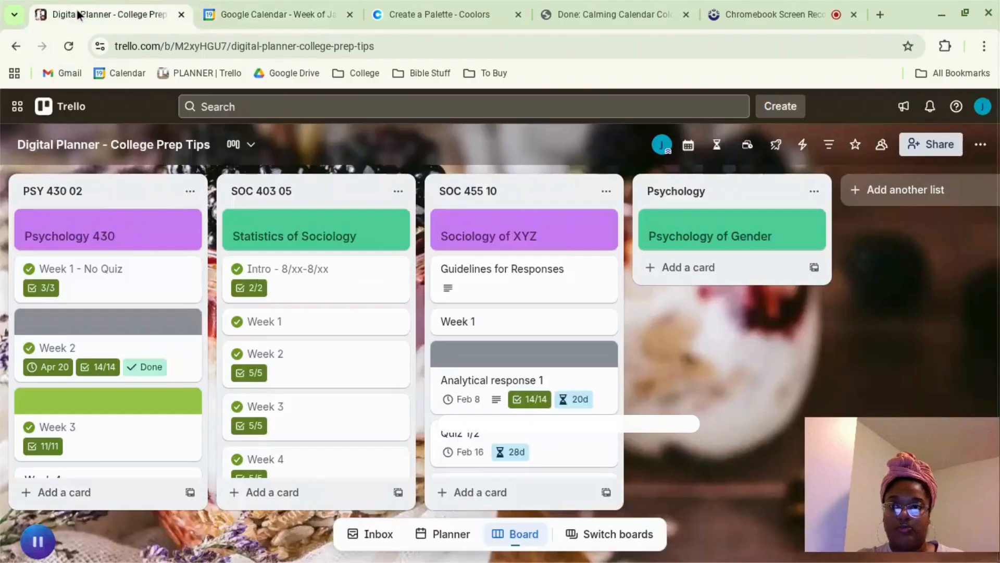
pyautogui.click(131, 263)
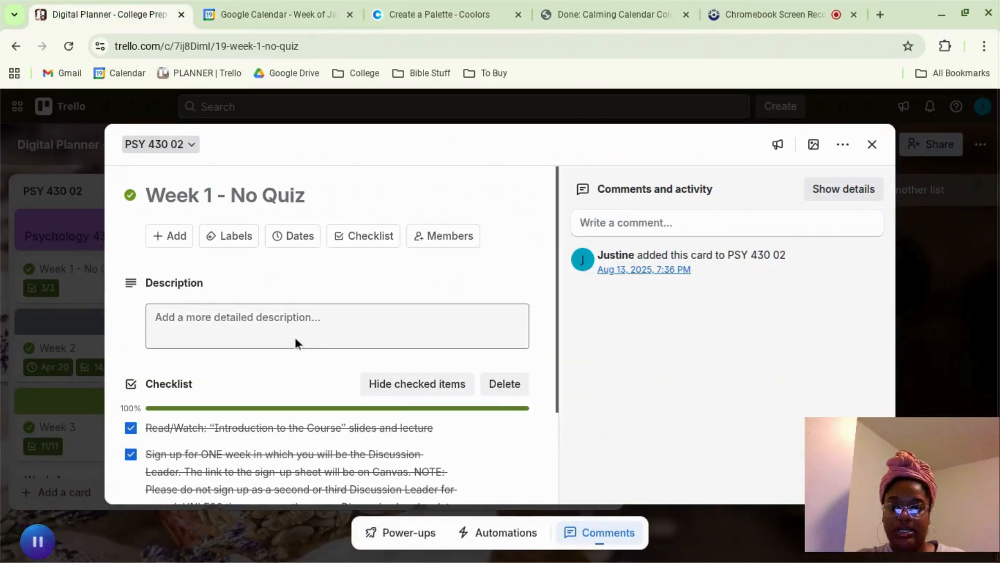
pyautogui.scroll(-2, 295, 341)
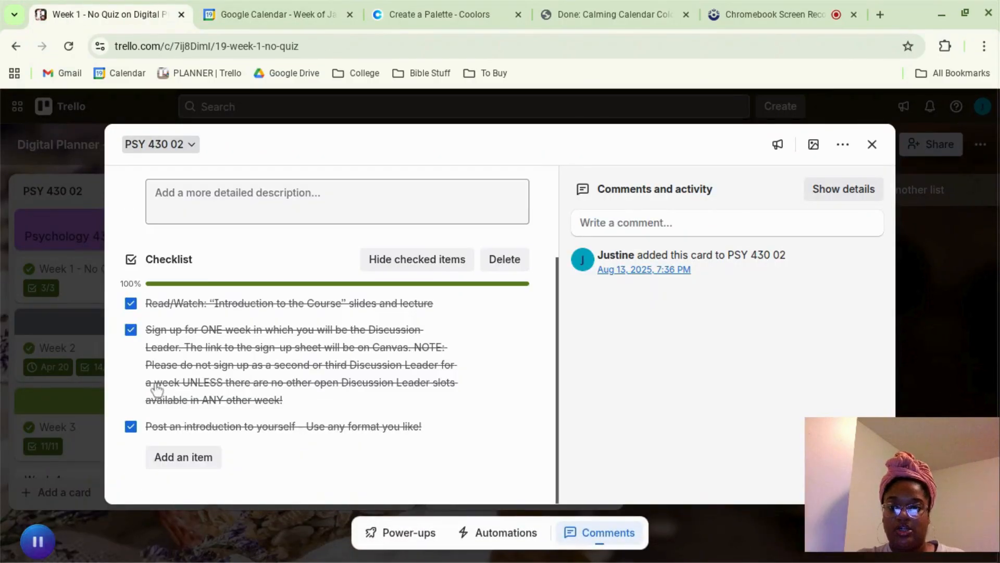
# Step: Toggle the first checklist item and the Week 1 - No Quiz card's completion off and on again, and close the card
pyautogui.click(132, 307)
pyautogui.click(133, 309)
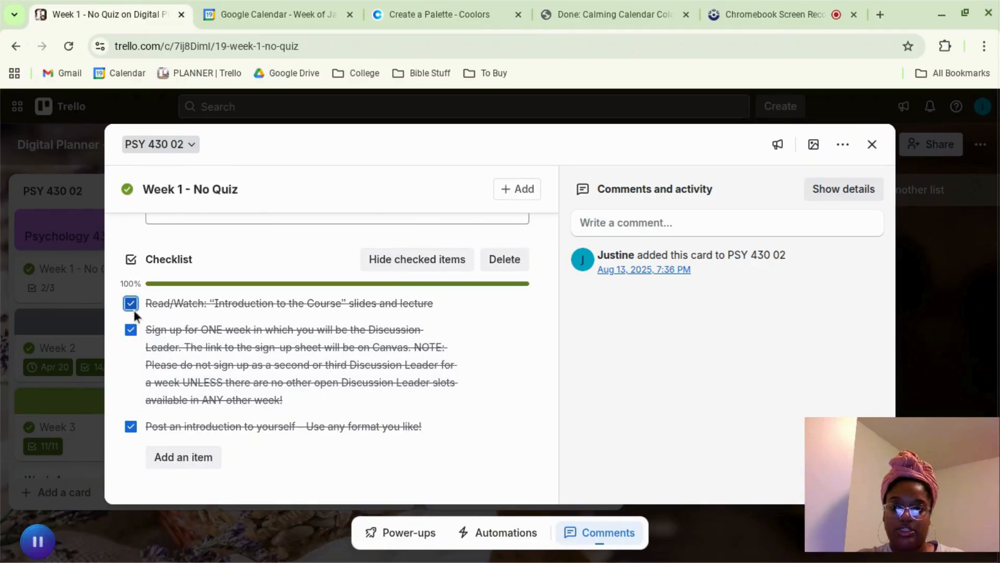
pyautogui.scroll(3, 233, 323)
pyautogui.click(131, 197)
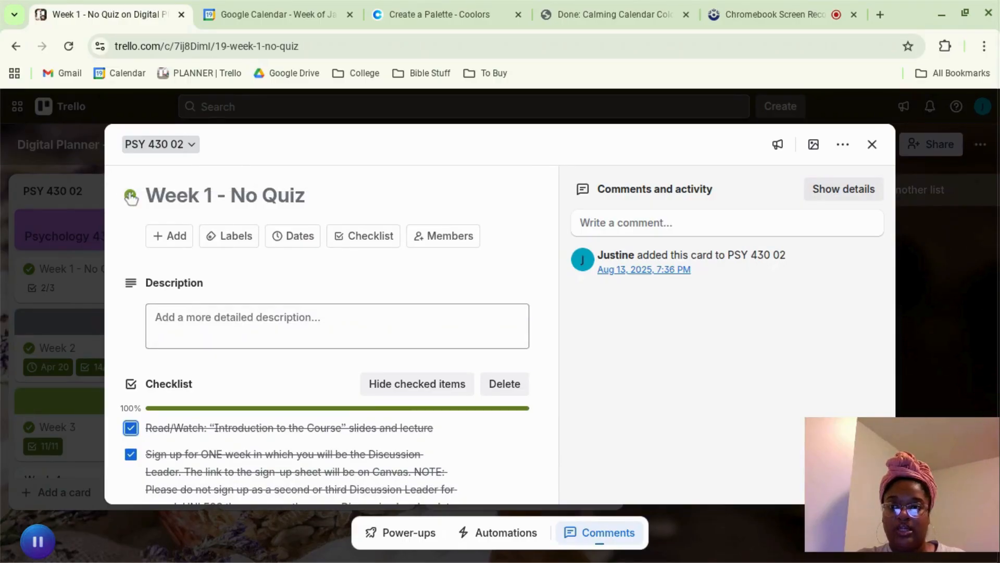
pyautogui.scroll(-3, 172, 313)
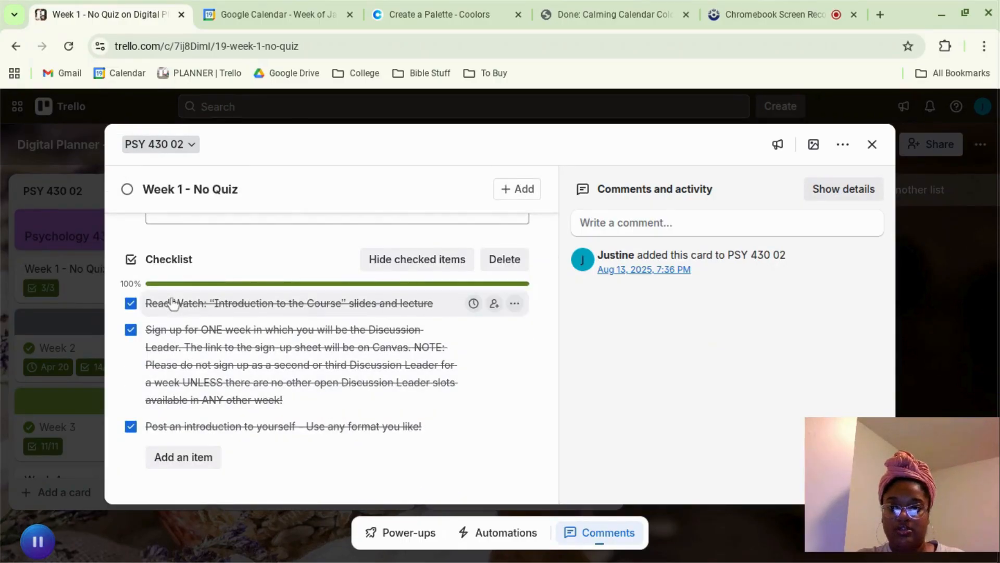
pyautogui.scroll(3, 208, 429)
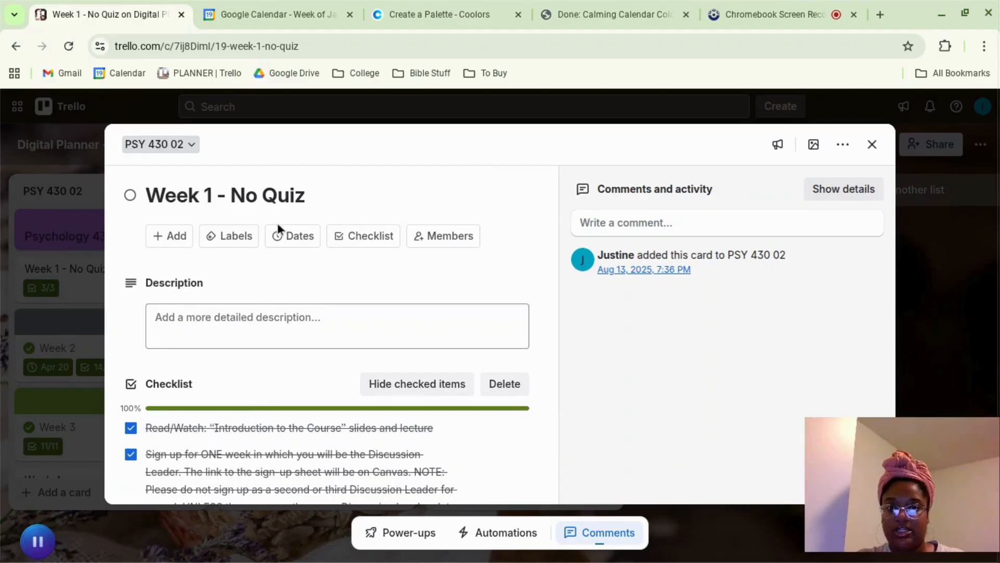
pyautogui.click(131, 198)
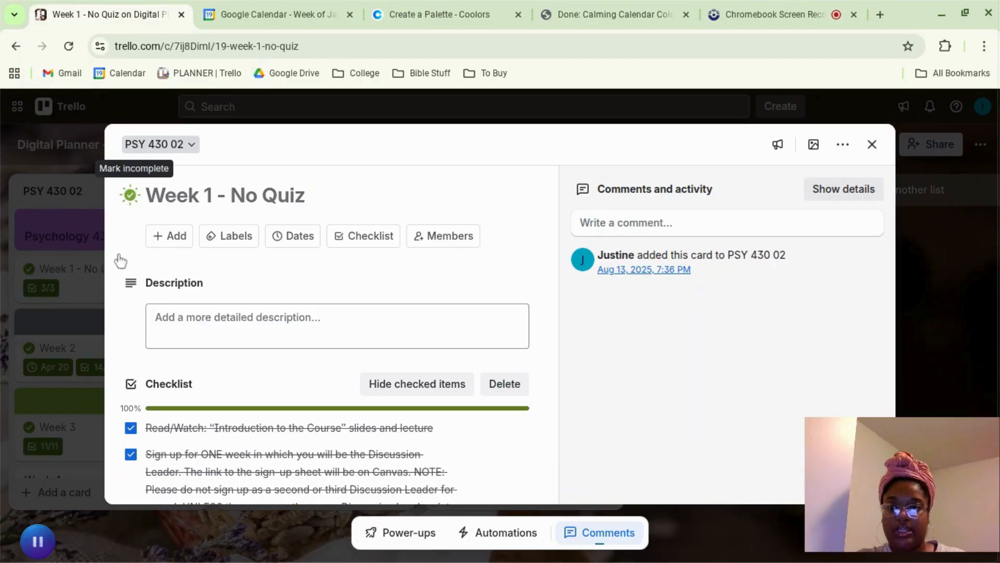
pyautogui.click(85, 318)
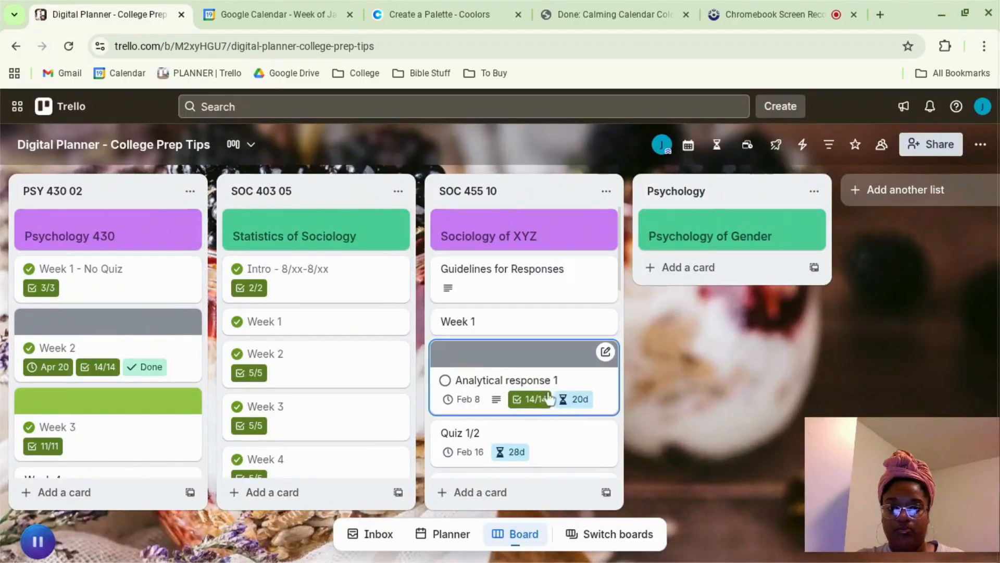
# Step: In the SOC 455 10 list, mark Analytical response 1 complete and set the Quiz 1/2 card's due date to January 9, 2026
pyautogui.click(445, 380)
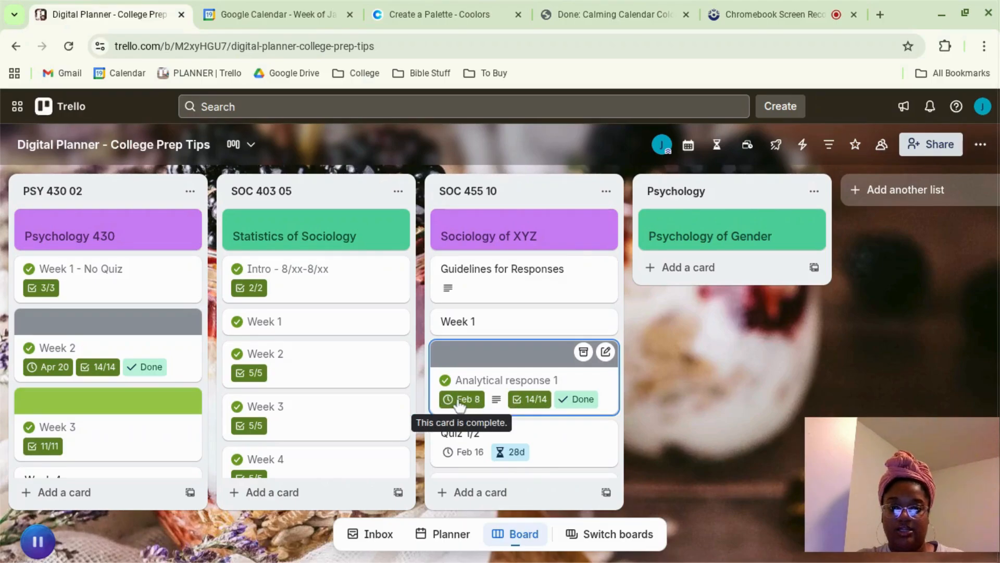
pyautogui.click(568, 452)
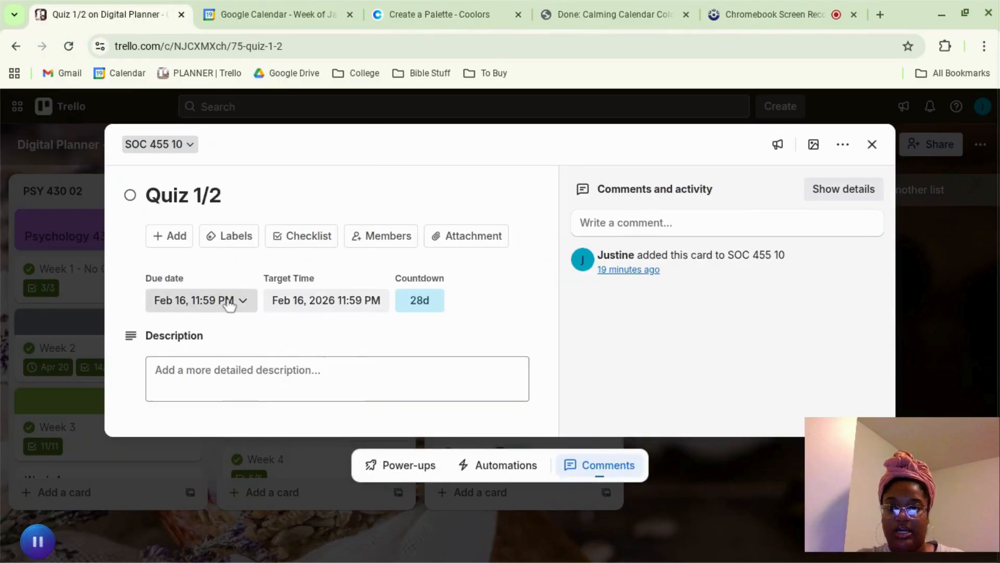
pyautogui.click(229, 305)
pyautogui.click(194, 254)
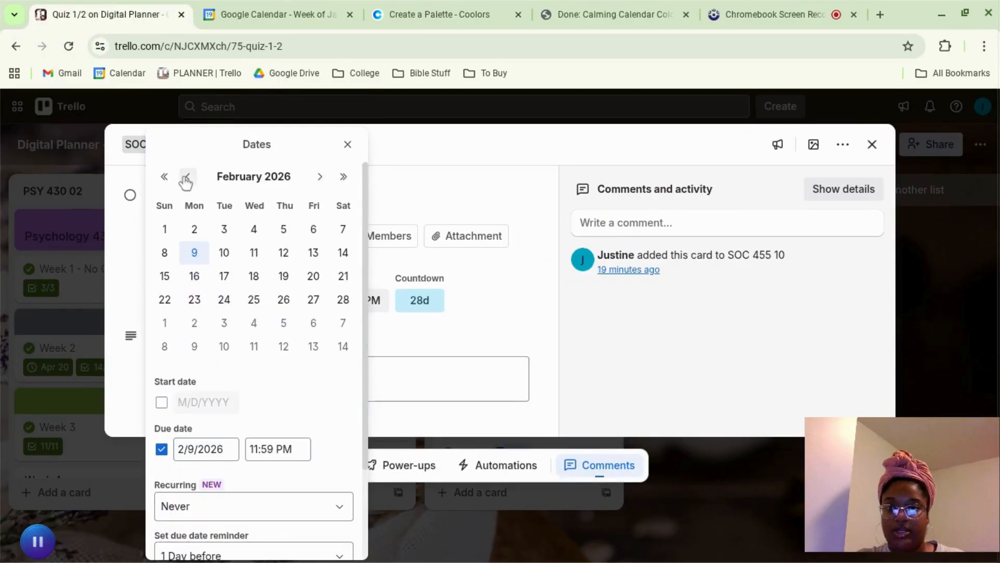
pyautogui.click(313, 252)
pyautogui.scroll(-3, 295, 417)
pyautogui.click(283, 511)
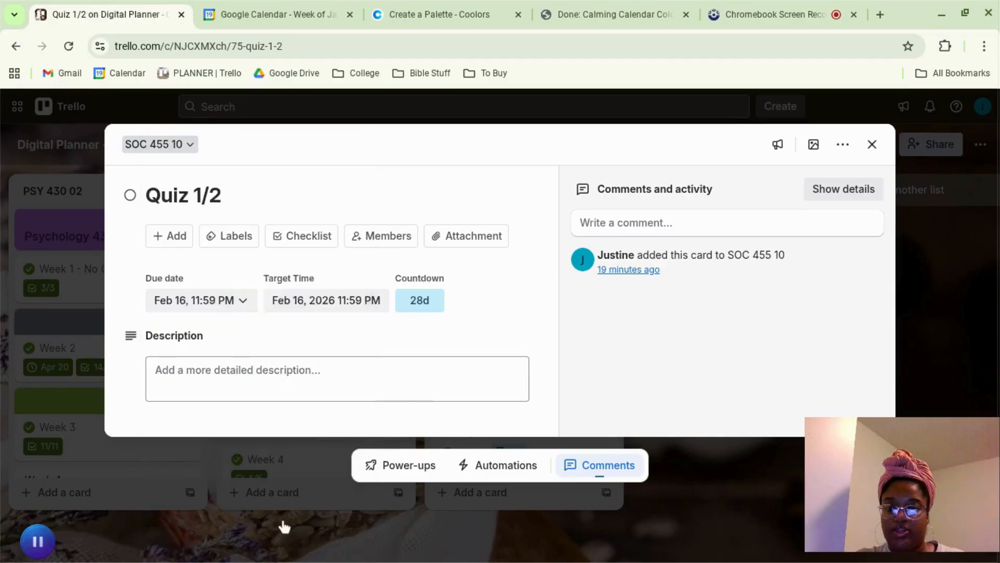
pyautogui.click(125, 496)
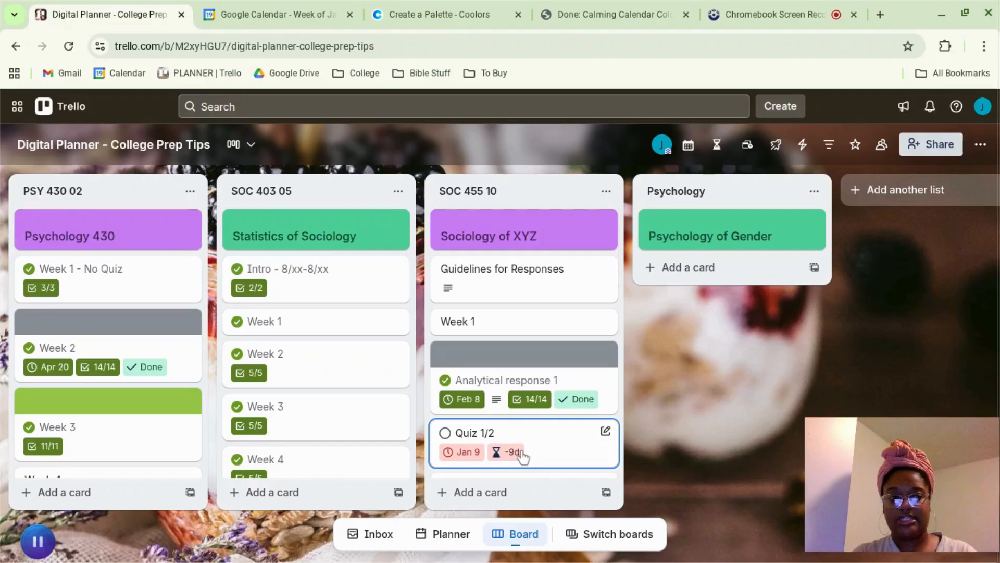
# Step: Switch to Google Calendar and set the start time of Wednesday's "Study for 40 min - PSY 430 read book 1" event to 6:00pm
pyautogui.click(251, 14)
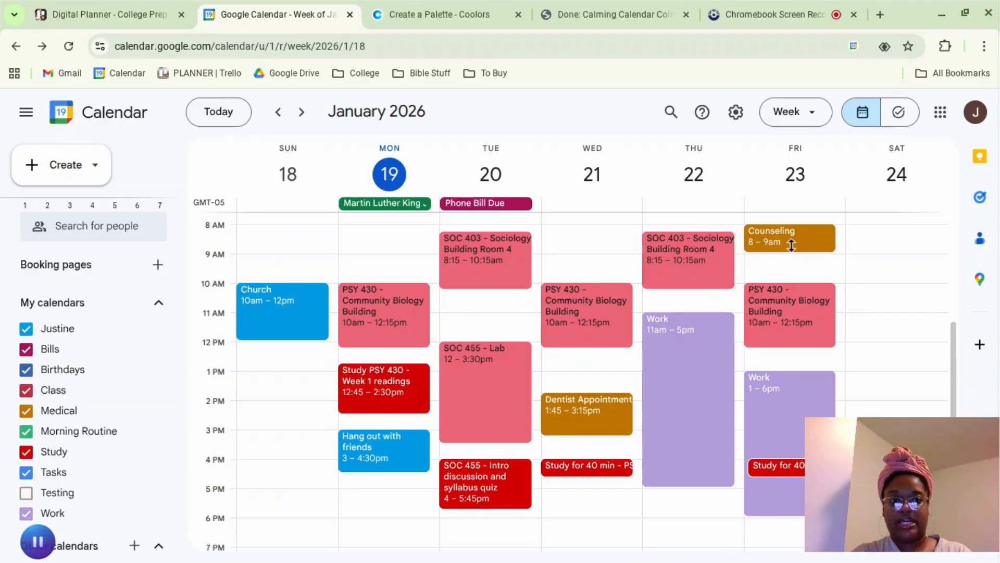
pyautogui.scroll(2, 791, 245)
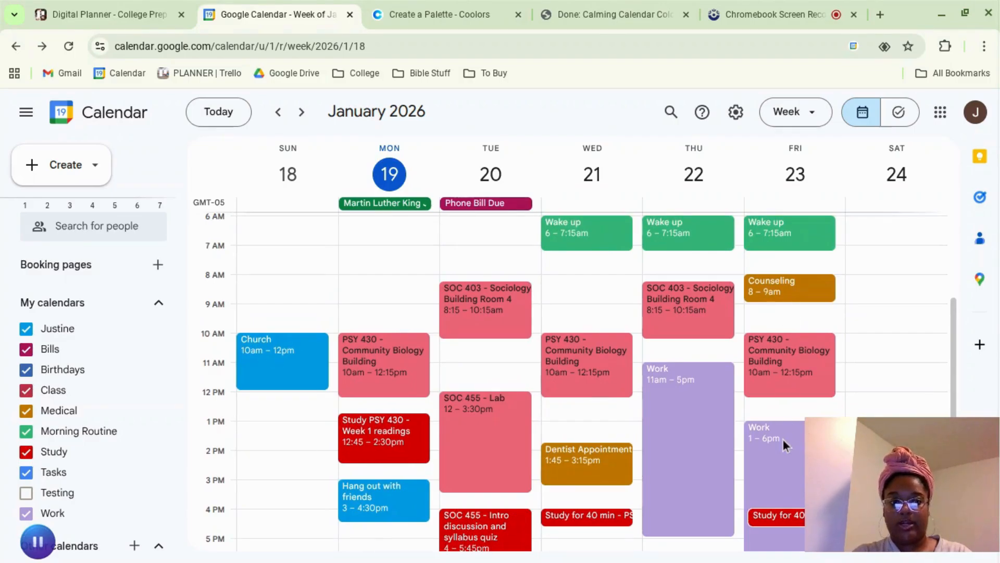
pyautogui.scroll(-5, 686, 453)
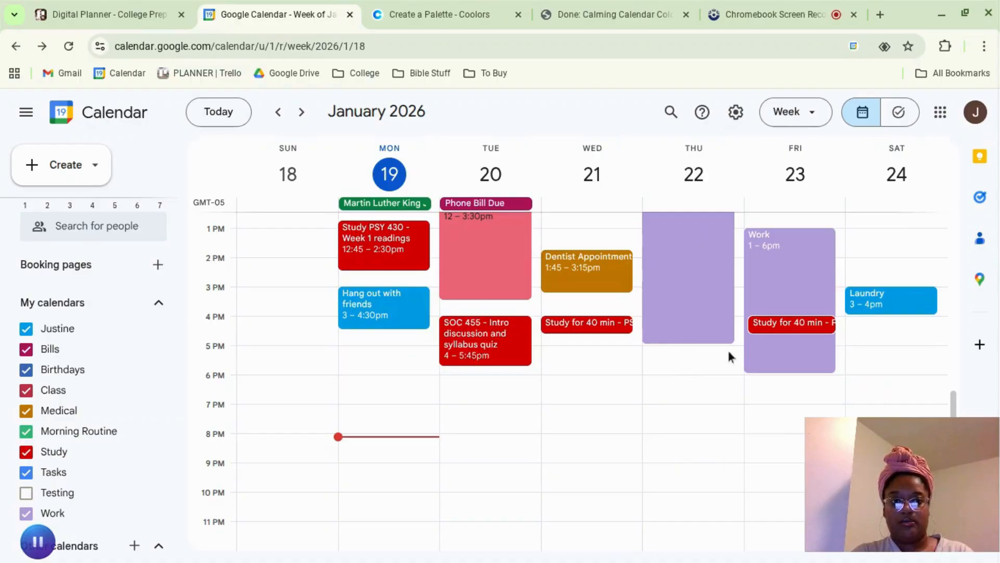
pyautogui.doubleClick(579, 325)
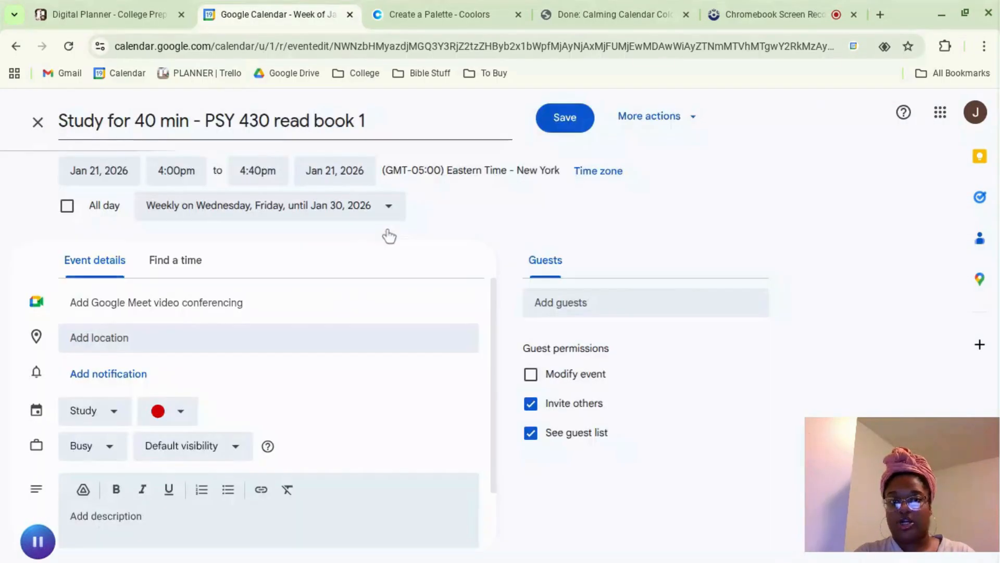
pyautogui.click(159, 162)
pyautogui.scroll(-3, 193, 297)
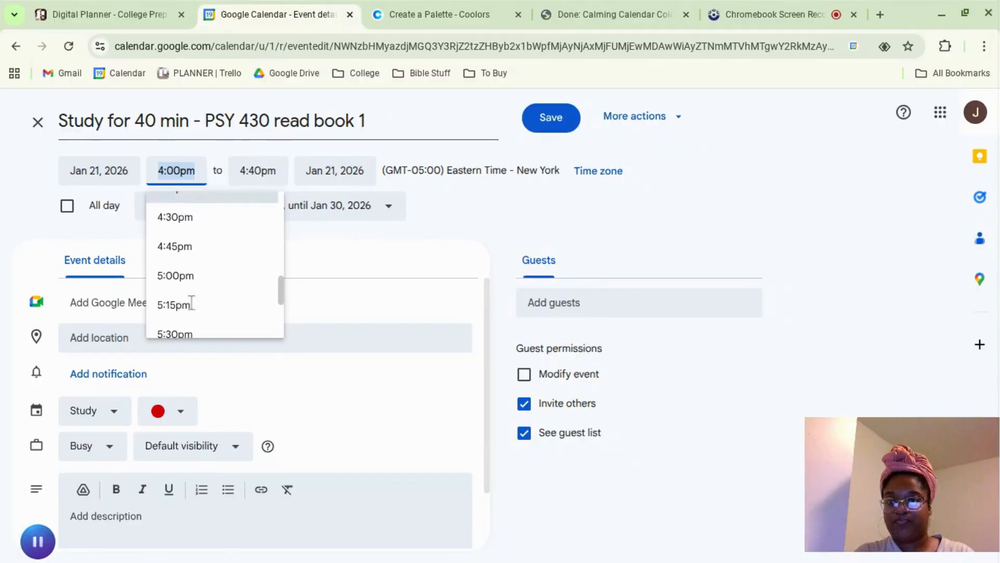
pyautogui.scroll(-2, 193, 305)
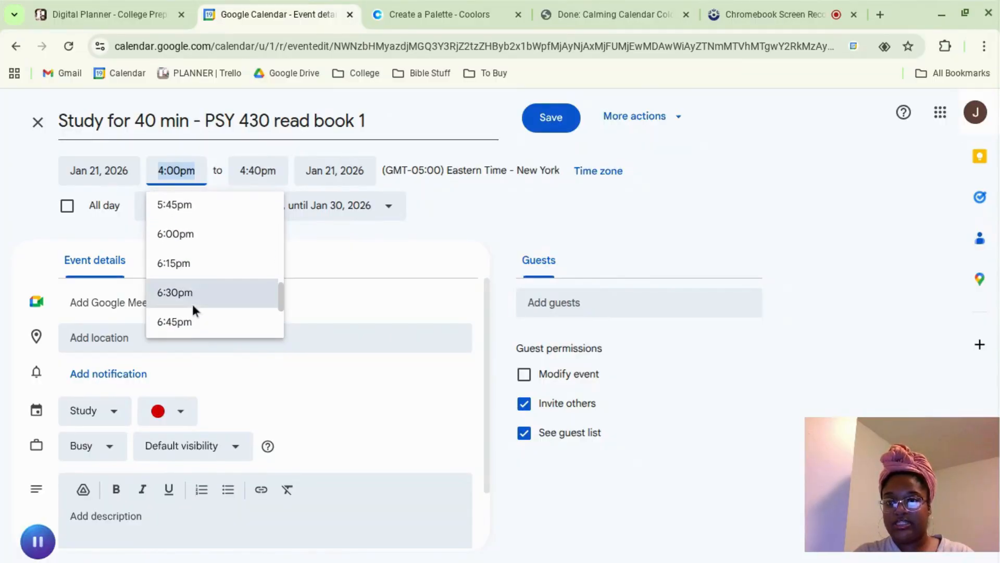
pyautogui.click(180, 247)
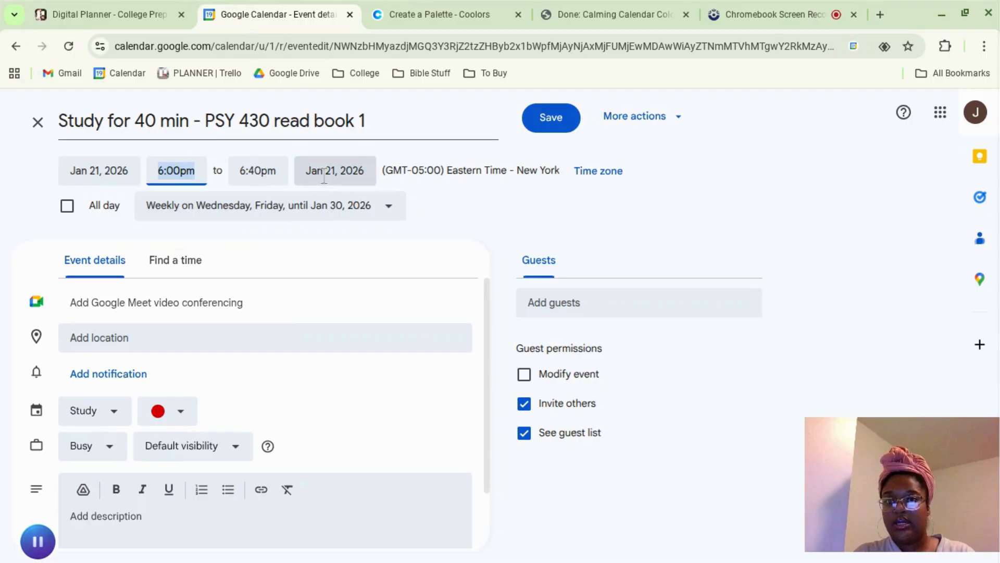
# Step: Customize the study event's weekly recurrence to repeat on Thursday instead of Friday alongside Wednesday, and save the event
pyautogui.click(171, 219)
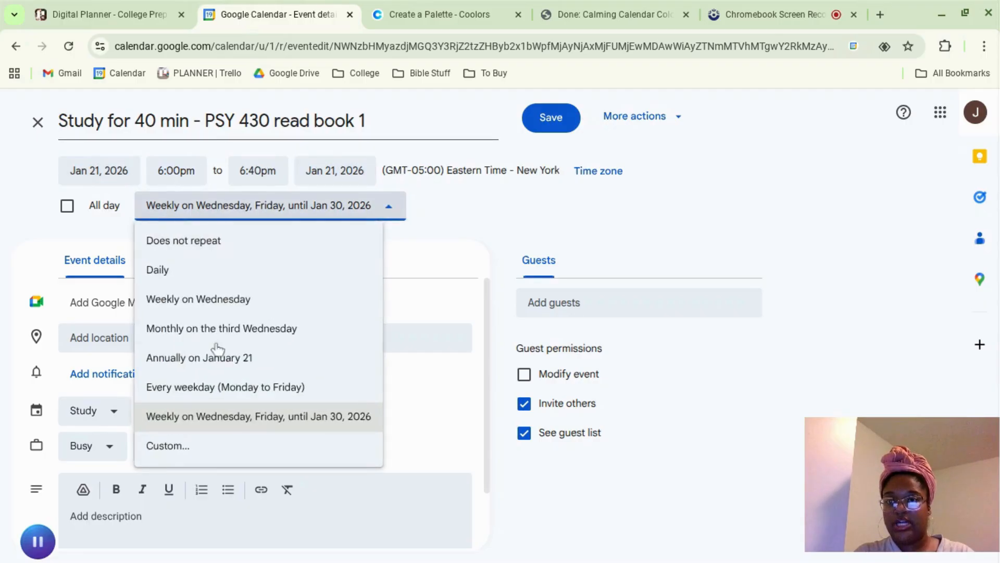
pyautogui.click(192, 443)
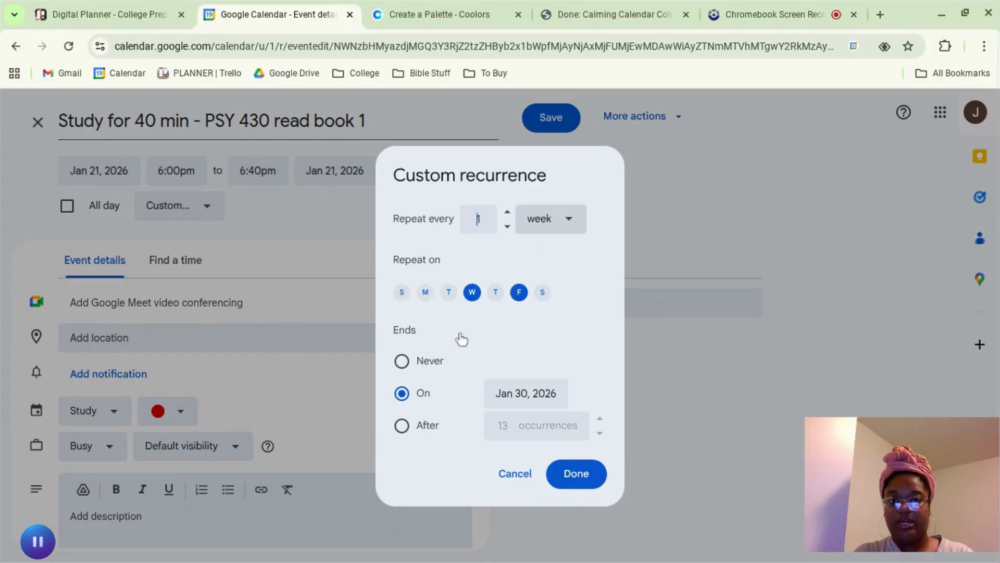
pyautogui.click(497, 294)
pyautogui.click(516, 299)
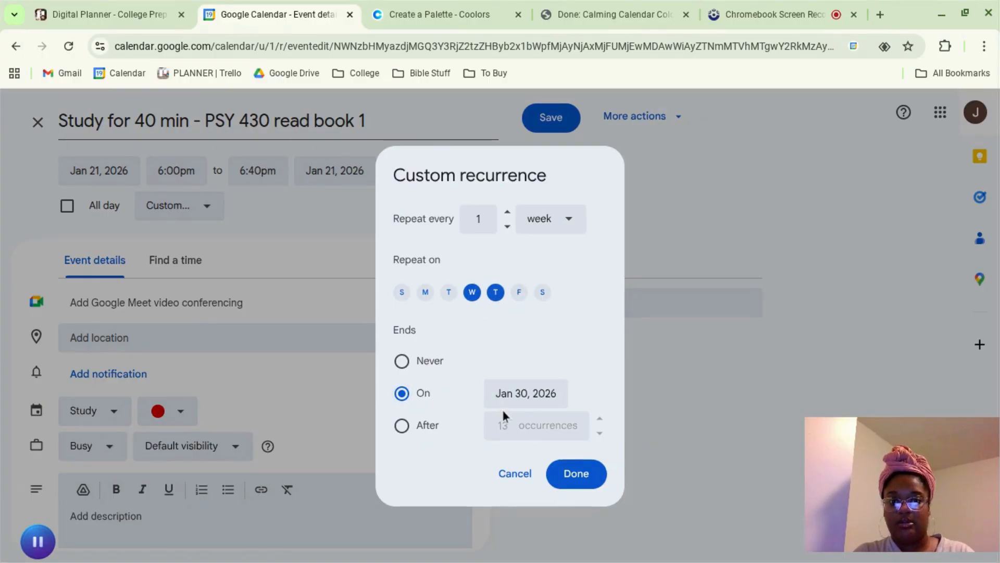
pyautogui.click(571, 469)
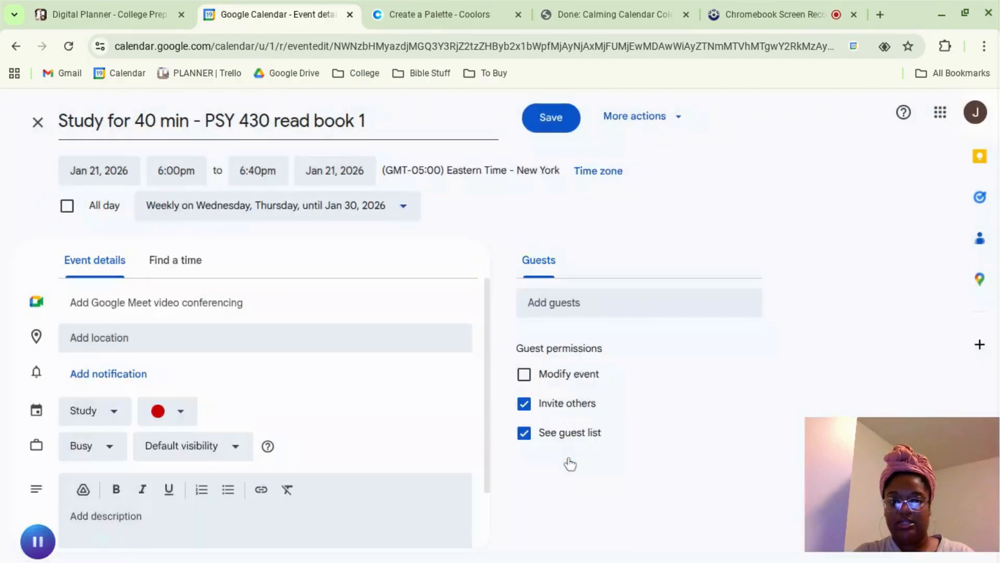
pyautogui.click(544, 130)
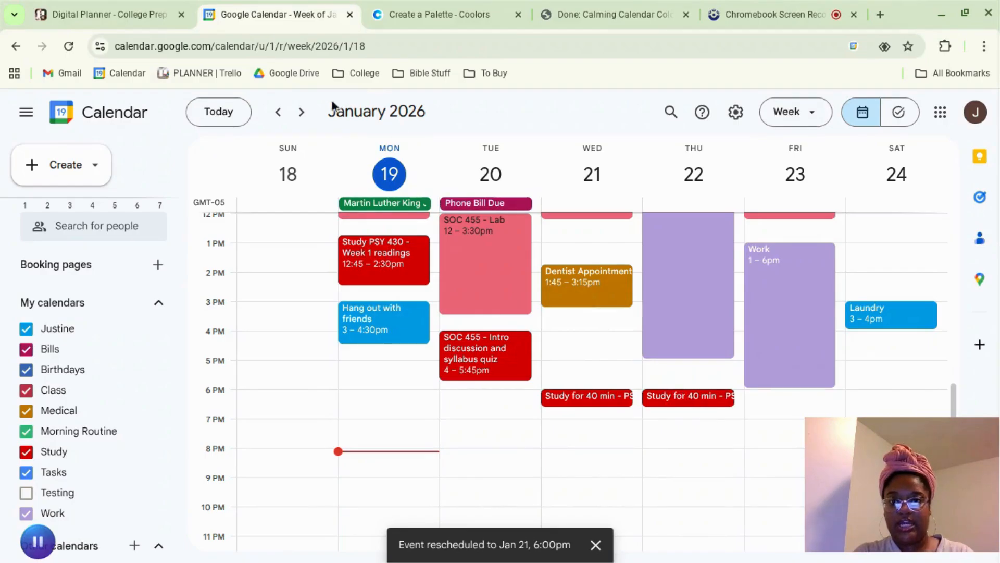
# Step: Check the following two weeks for the repeated study event, and return to the current week to review its blocks
pyautogui.click(300, 113)
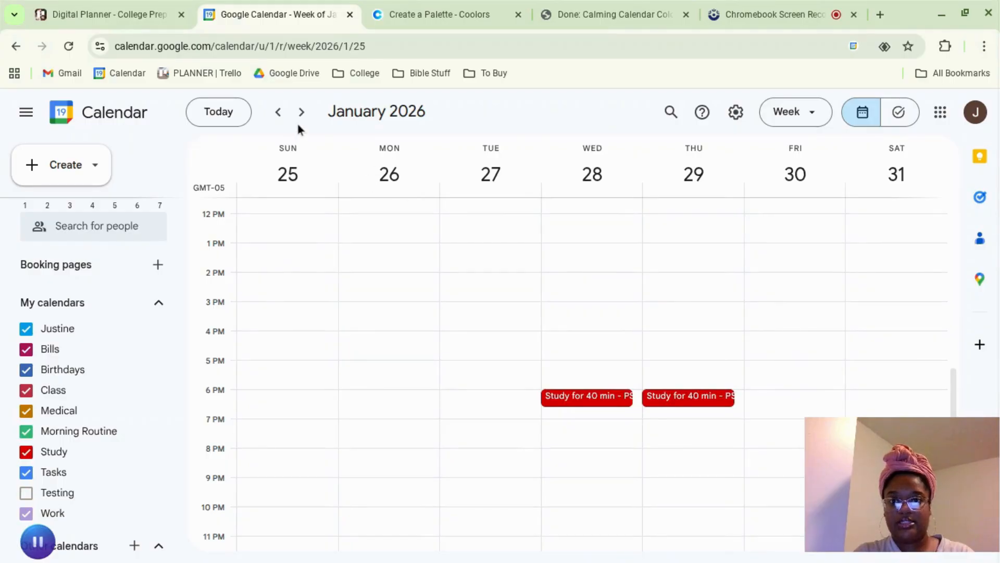
pyautogui.click(301, 112)
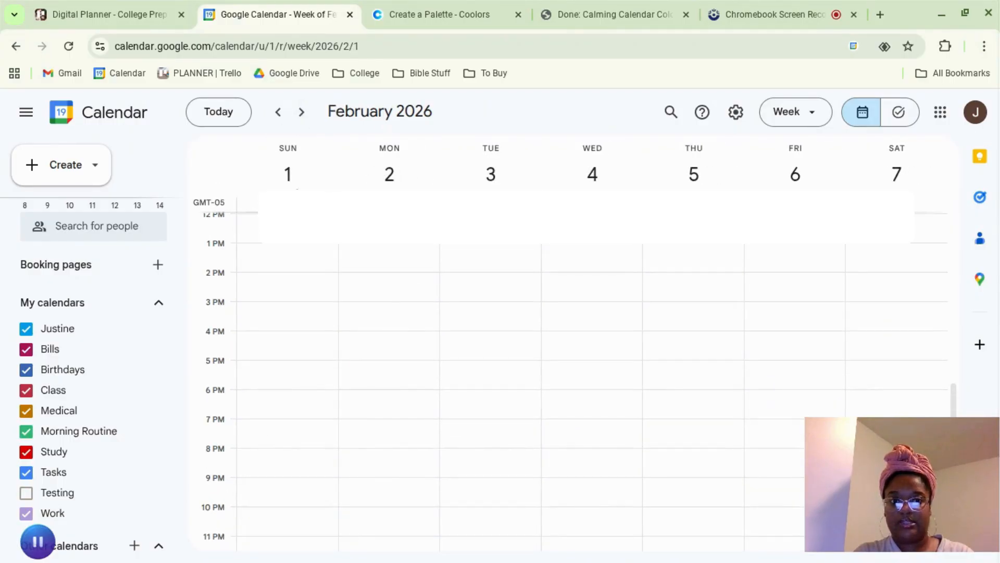
pyautogui.click(217, 112)
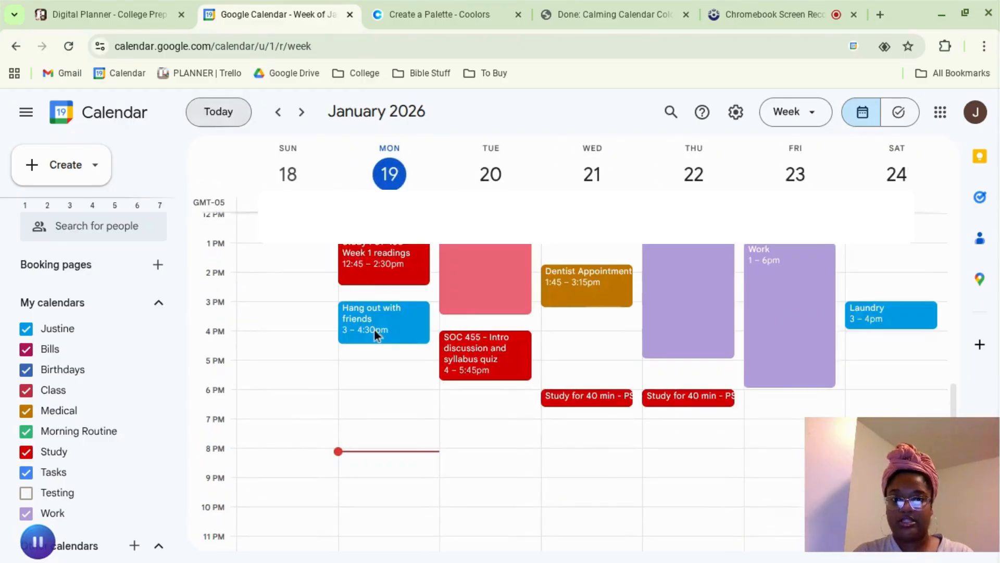
pyautogui.scroll(5, 509, 386)
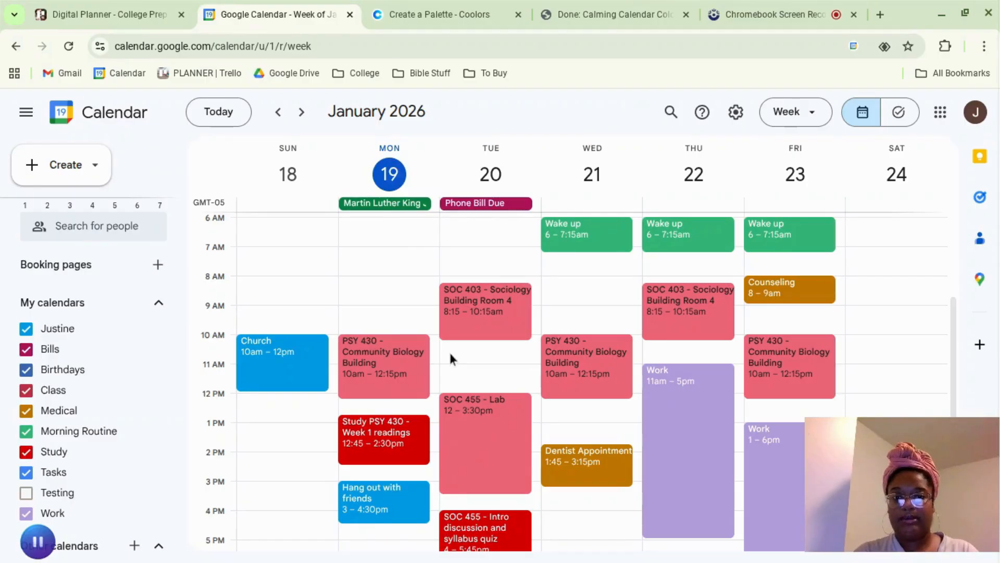
pyautogui.scroll(-1, 503, 370)
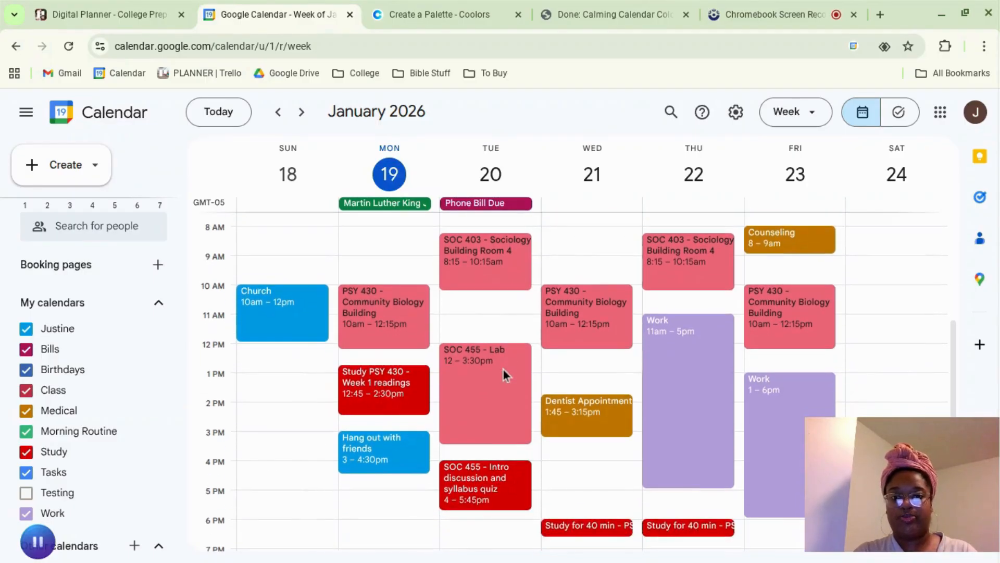
# Step: Change the color of the main personal calendar to dark magenta and the Bills calendar to orange
pyautogui.click(152, 332)
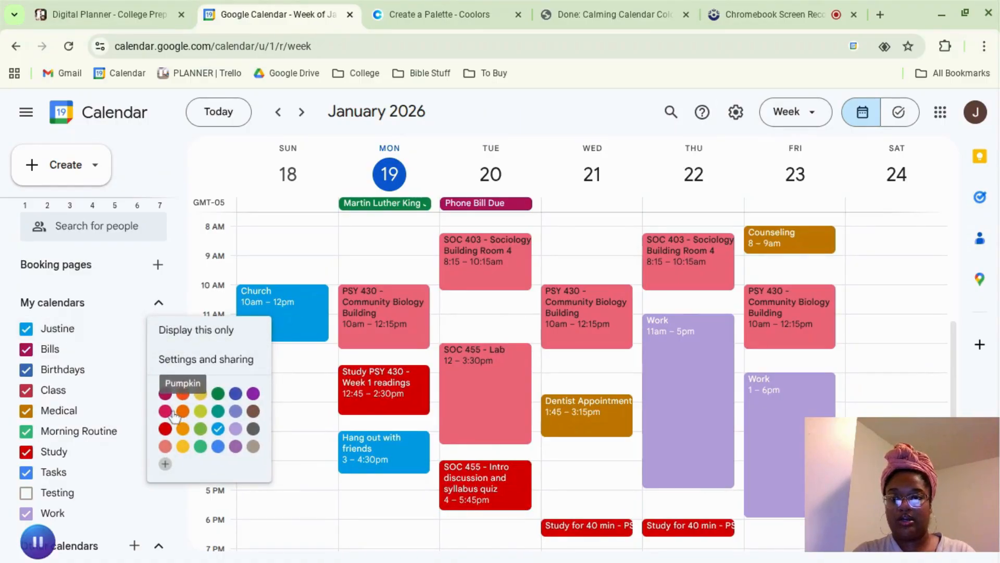
pyautogui.click(165, 395)
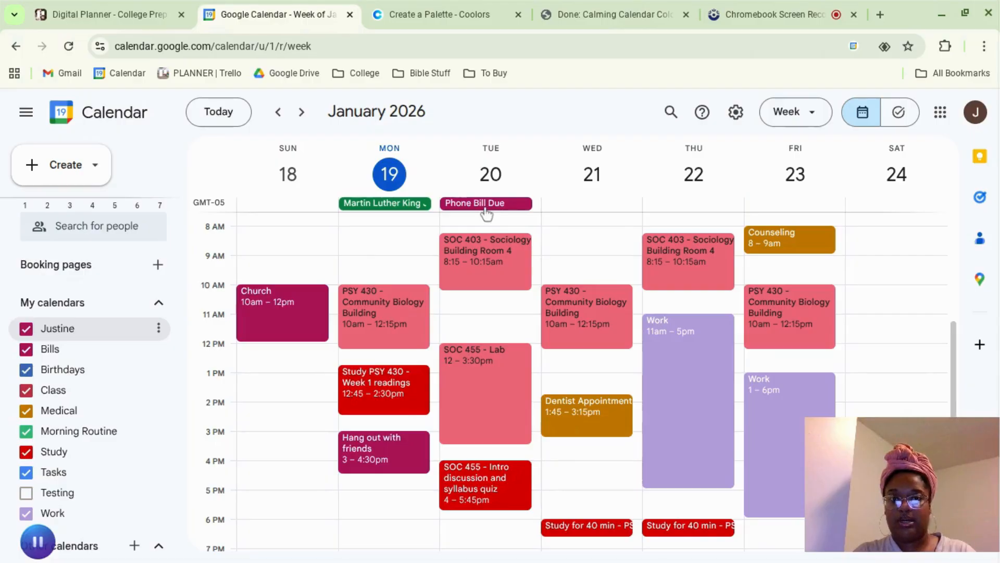
pyautogui.click(158, 349)
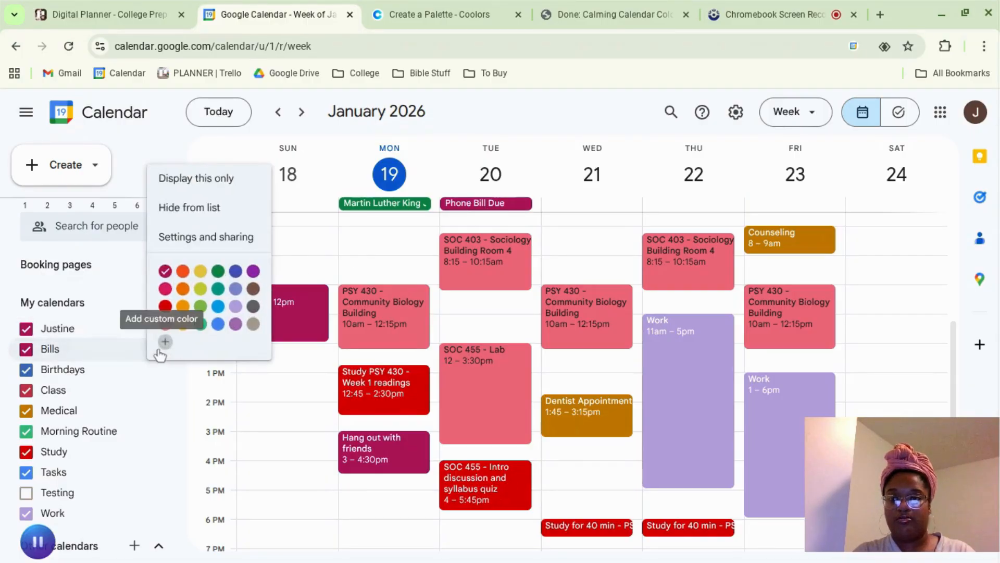
pyautogui.click(182, 307)
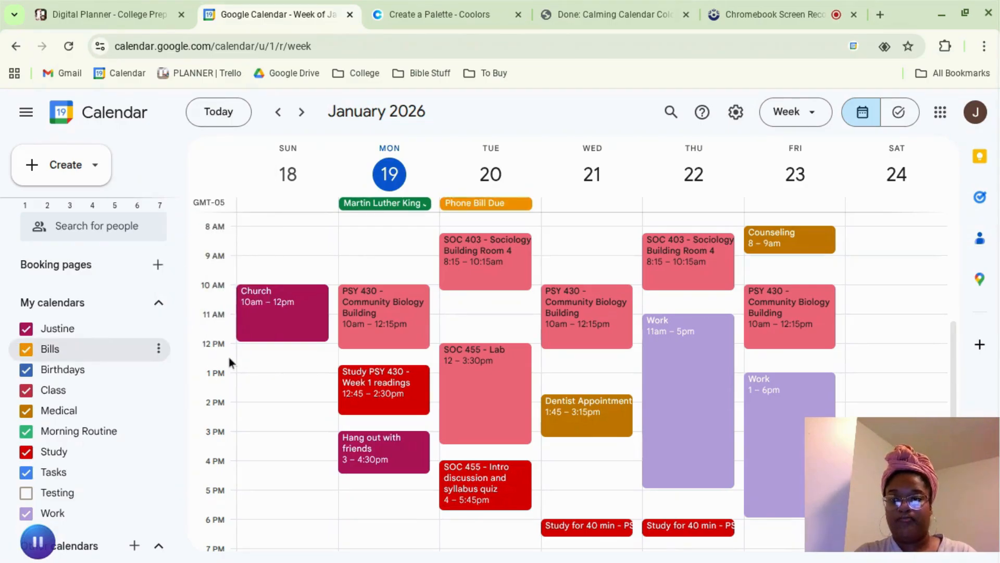
# Step: Give the Bills calendar a custom color by entering the hex value #j7890n, and save it
pyautogui.click(158, 348)
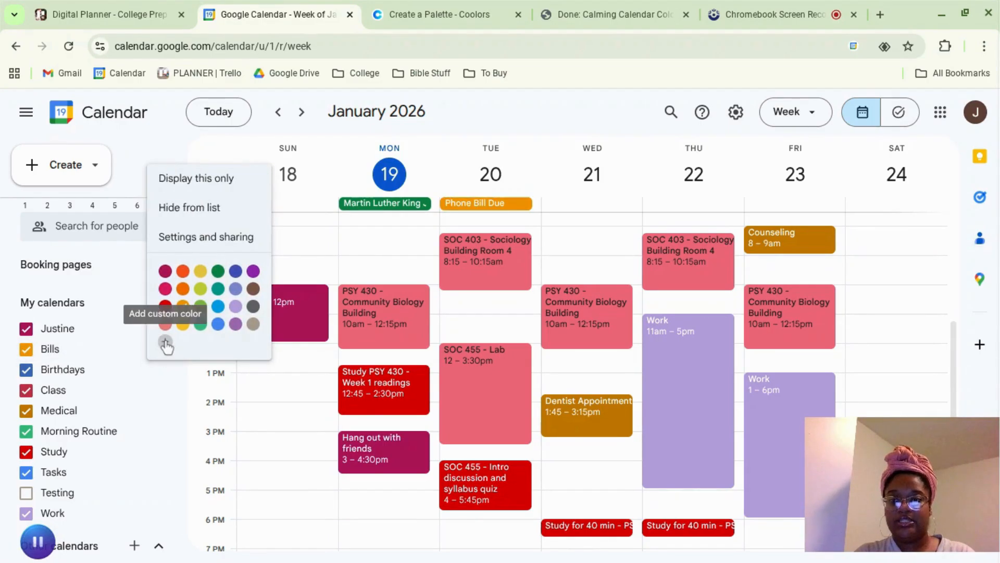
pyautogui.click(165, 342)
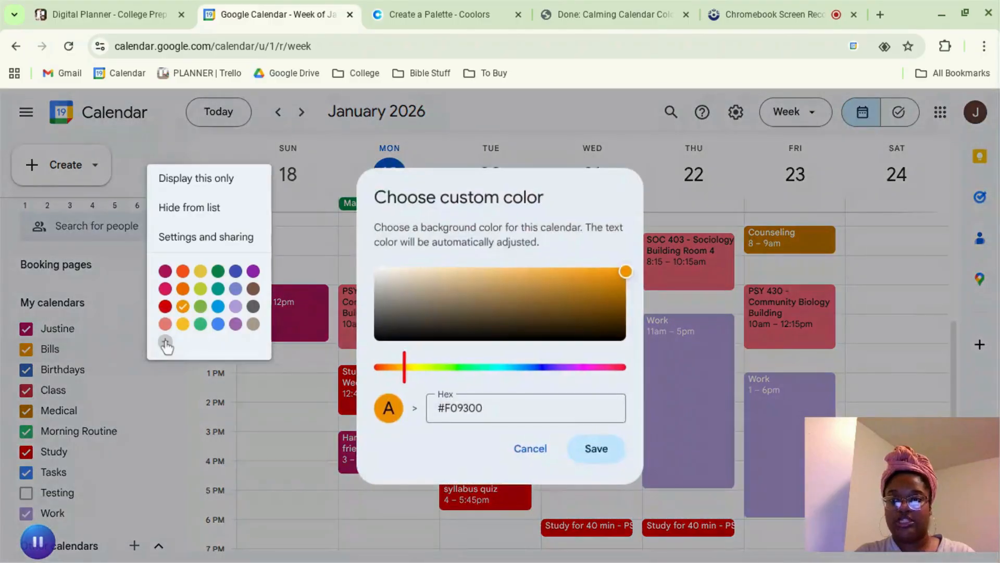
pyautogui.click(490, 408)
pyautogui.press('BackSpace')
pyautogui.press('BackSpace')
pyautogui.press('BackSpace')
pyautogui.press('BackSpace')
pyautogui.press('BackSpace')
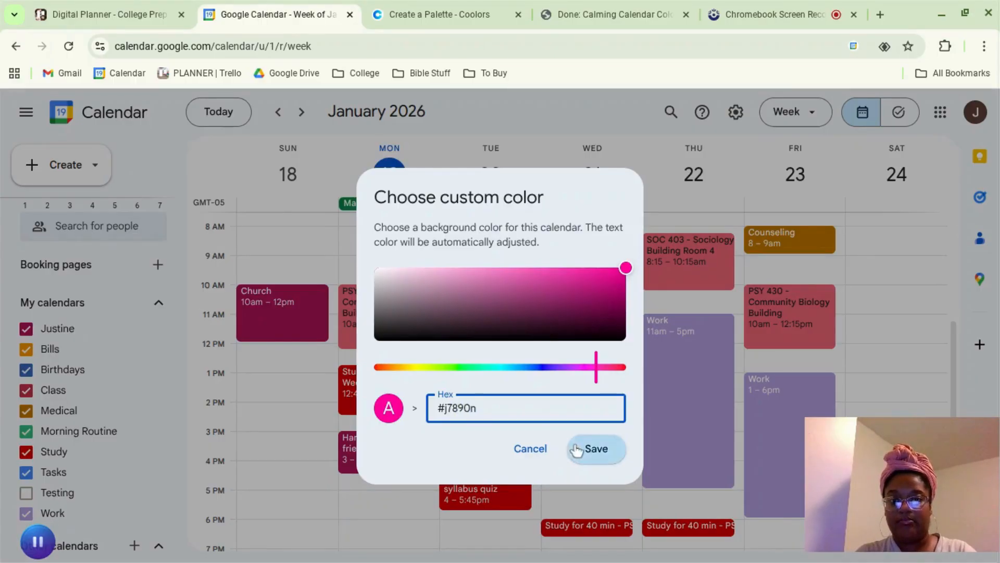
pyautogui.click(594, 448)
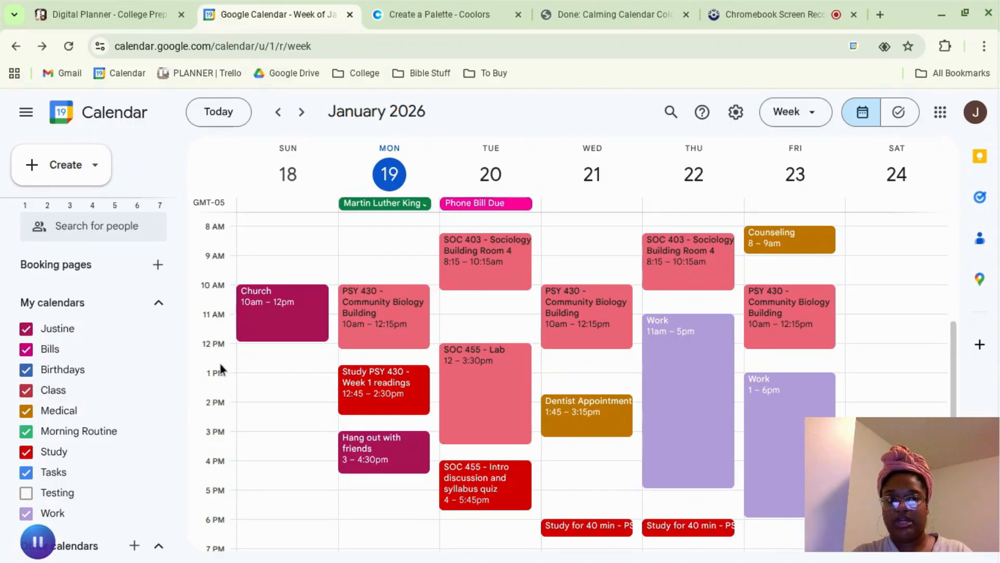
# Step: Start a new event titled "hang out with friends" on Wednesday, January 21 from 1:00pm to 2:00pm
pyautogui.scroll(-1, 123, 448)
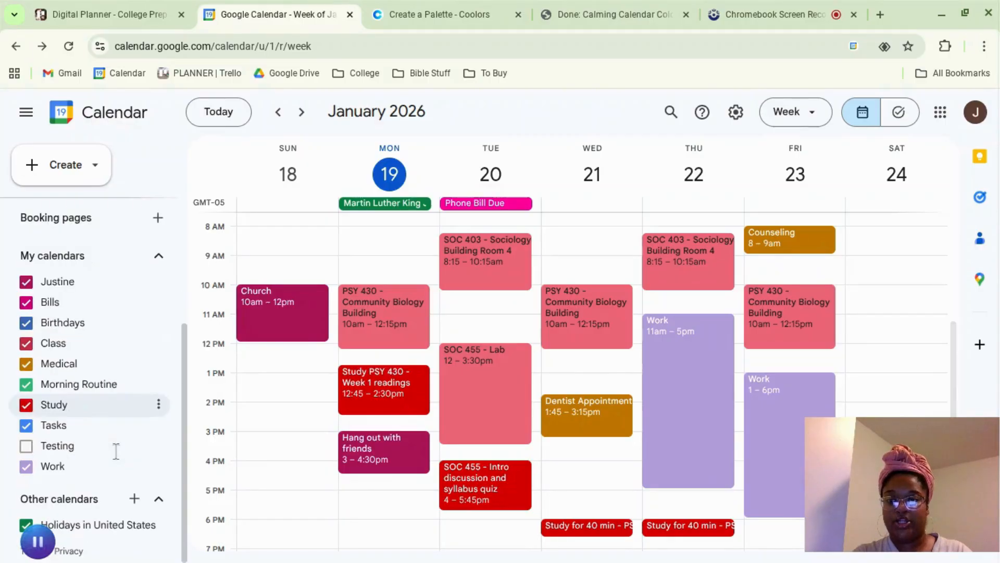
pyautogui.click(603, 371)
pyautogui.write('h')
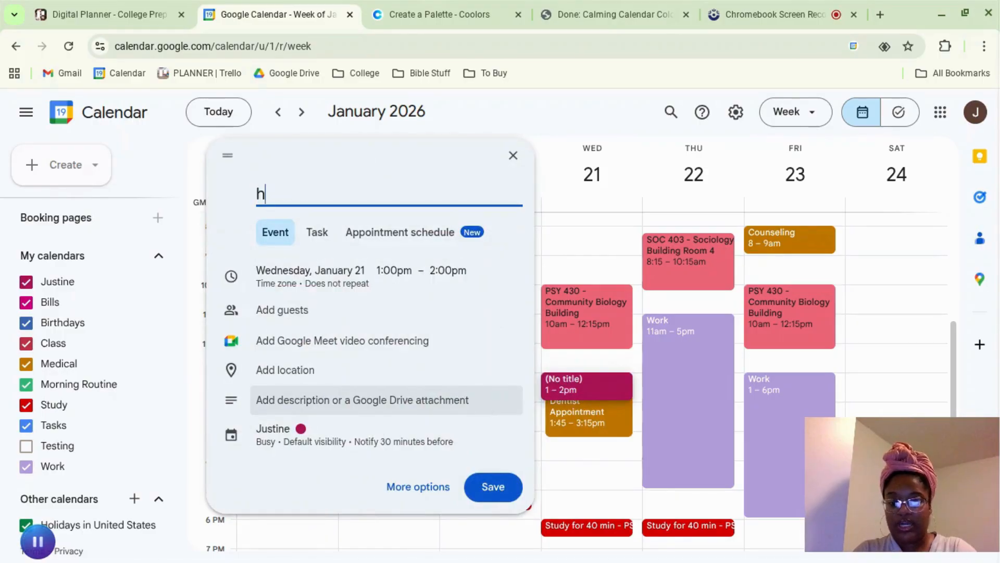
pyautogui.write('ang out with friends')
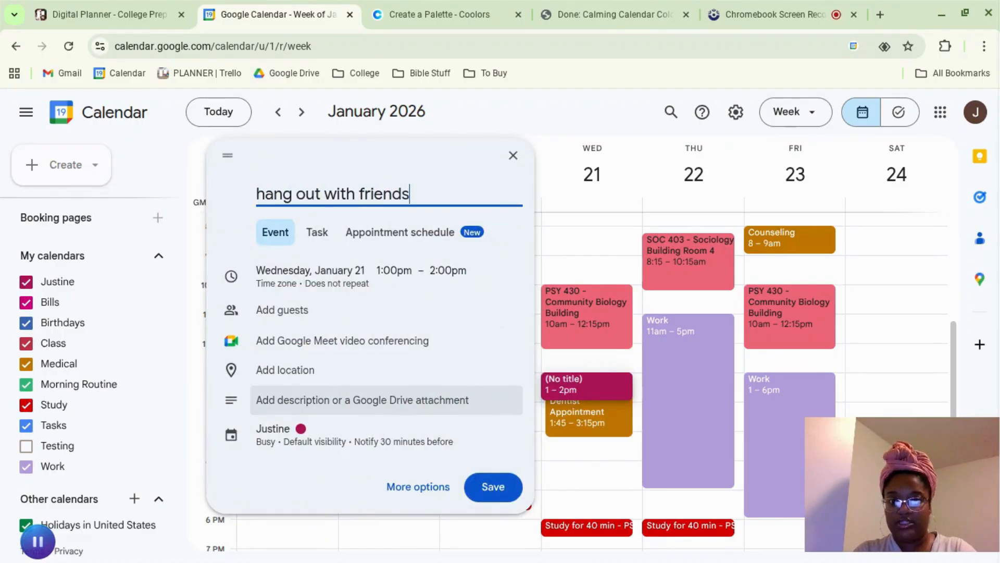
# Step: Assign the "hang out with friends" event to the Testing calendar
pyautogui.click(293, 446)
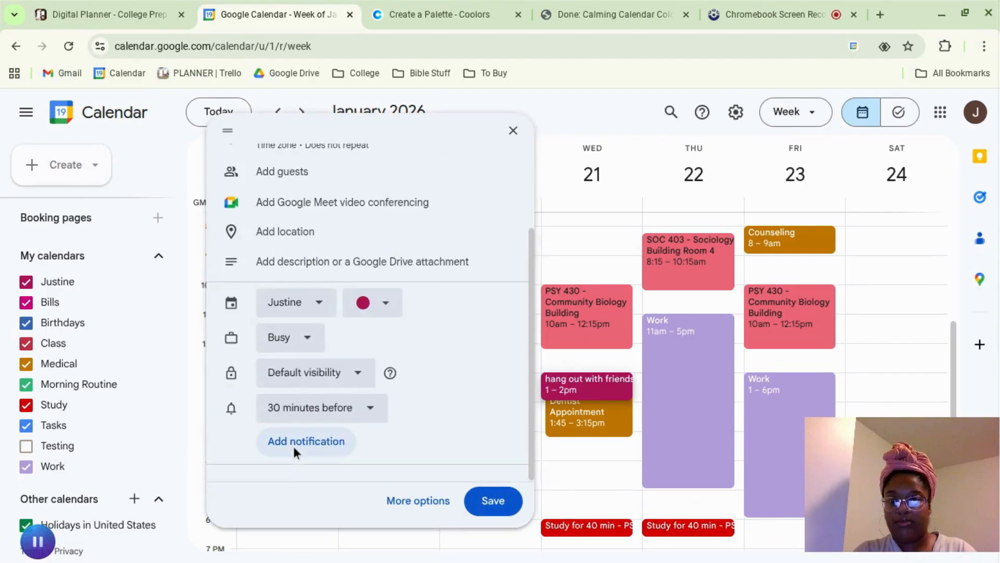
pyautogui.click(292, 310)
pyautogui.scroll(-1, 302, 443)
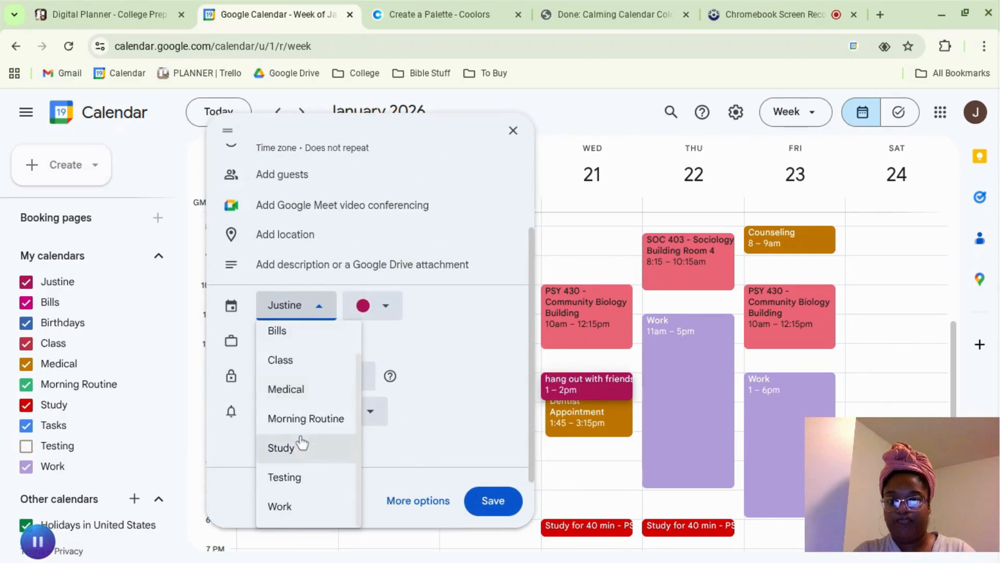
pyautogui.click(314, 477)
pyautogui.scroll(3, 464, 357)
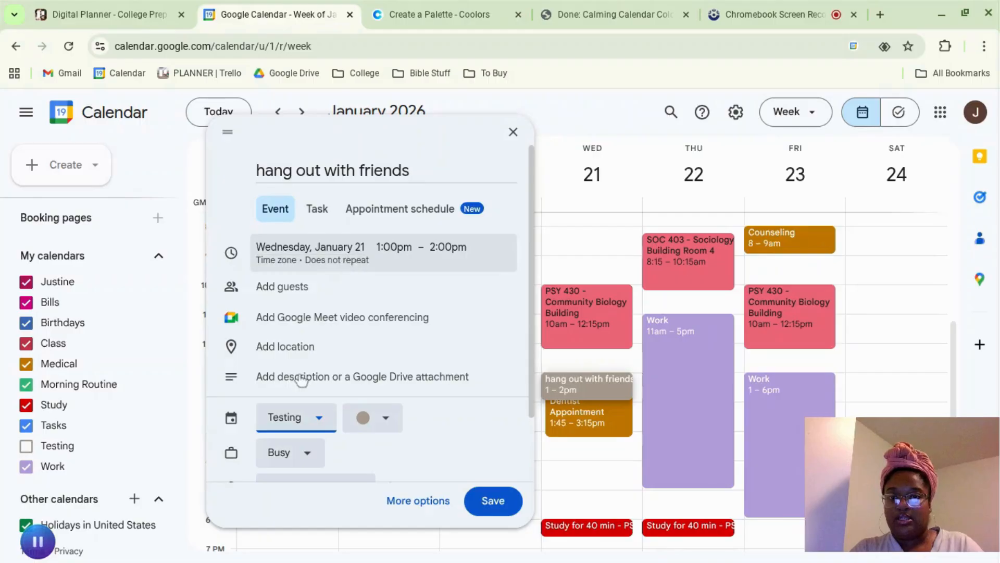
# Step: Save the event with the default Testing calendar color, and toggle the Testing calendar's visibility off and back on
pyautogui.click(365, 417)
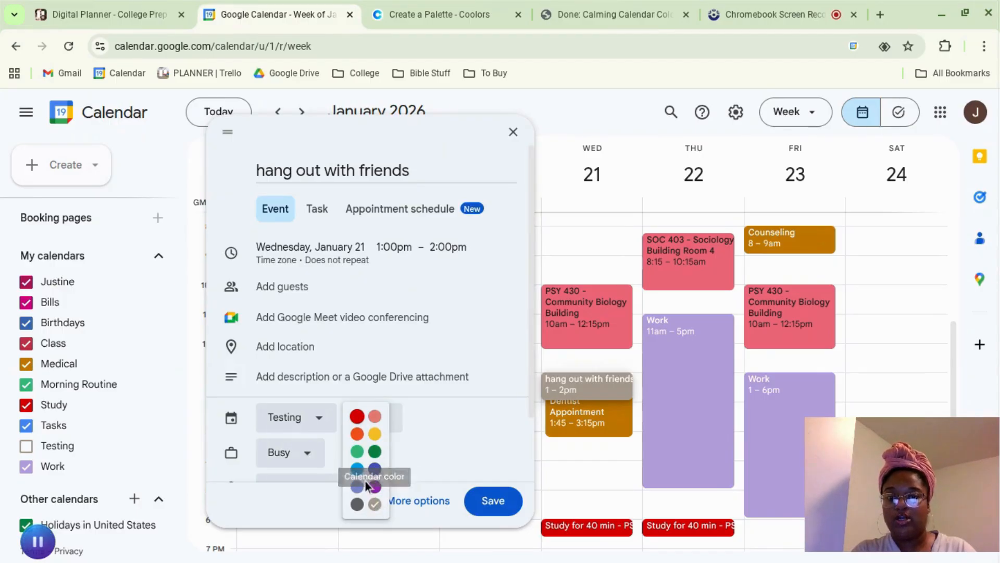
pyautogui.click(406, 432)
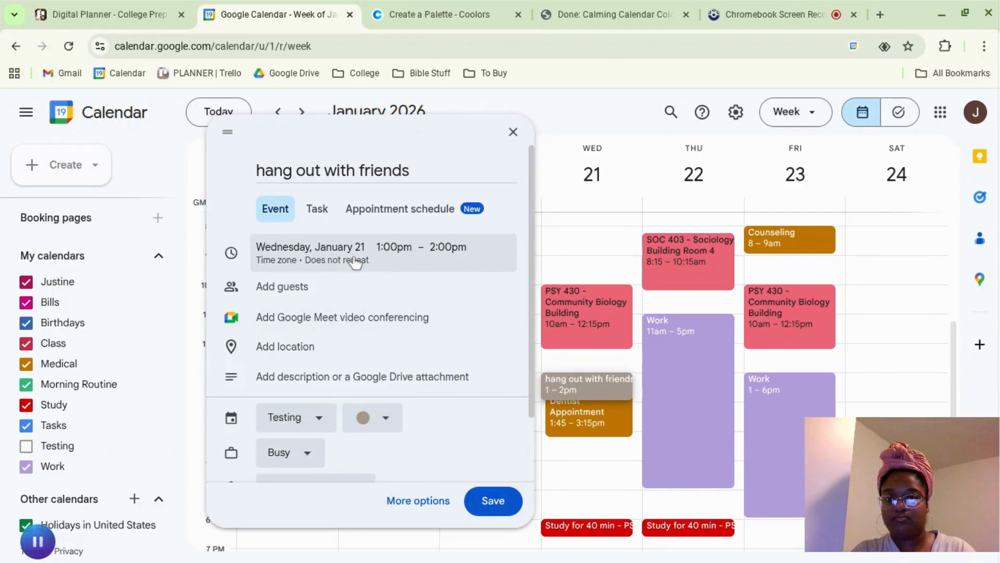
pyautogui.scroll(-2, 363, 411)
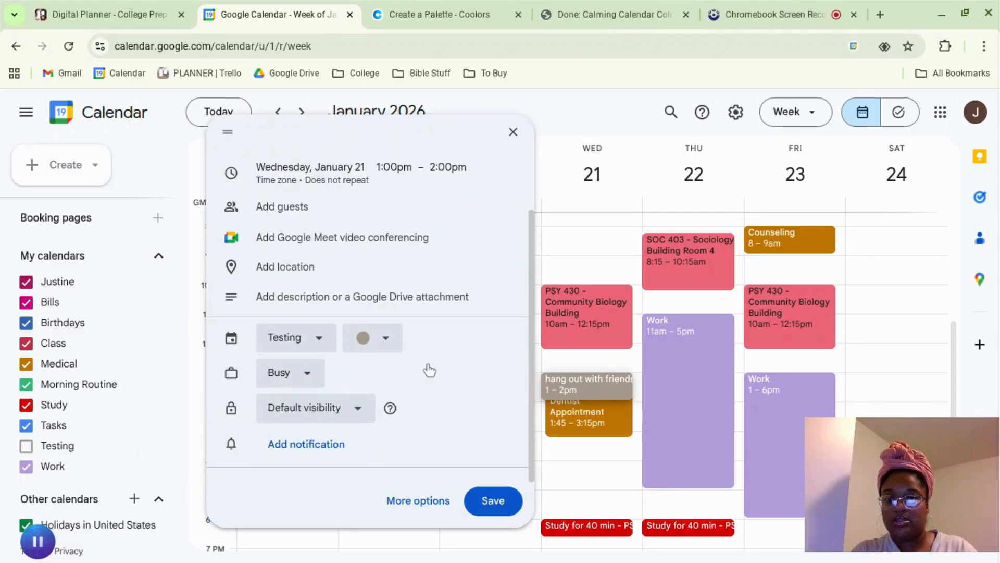
pyautogui.scroll(2, 429, 371)
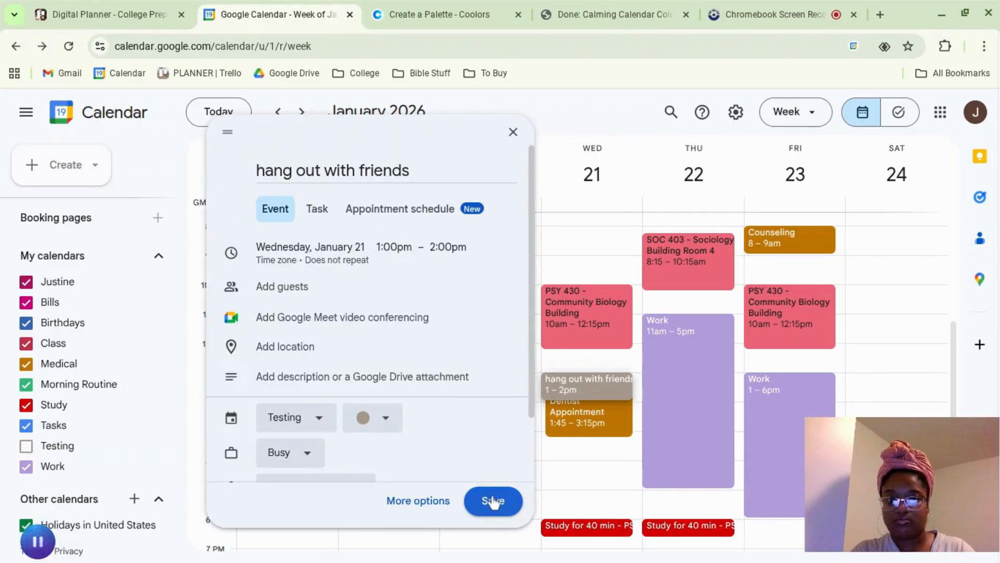
pyautogui.click(493, 501)
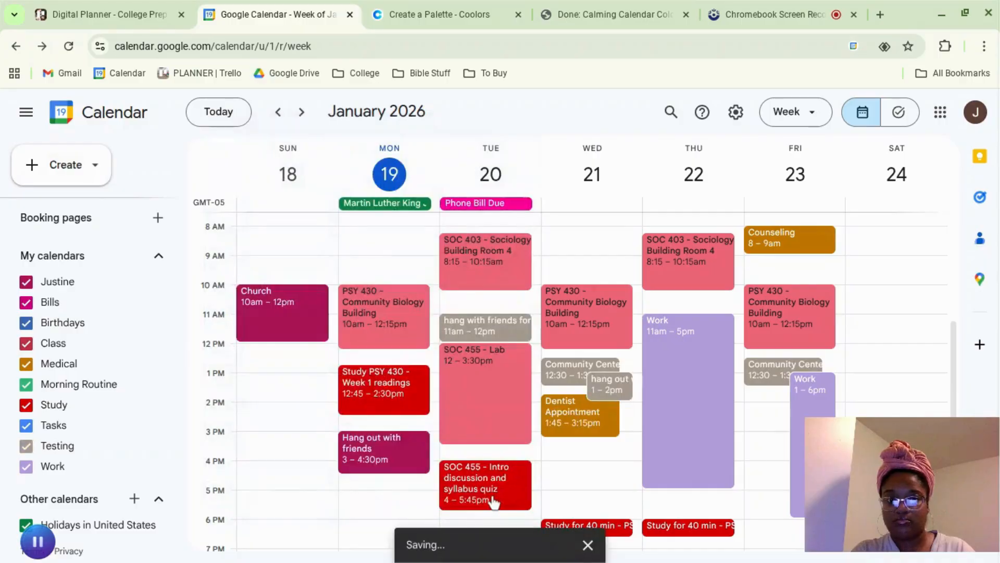
pyautogui.click(27, 452)
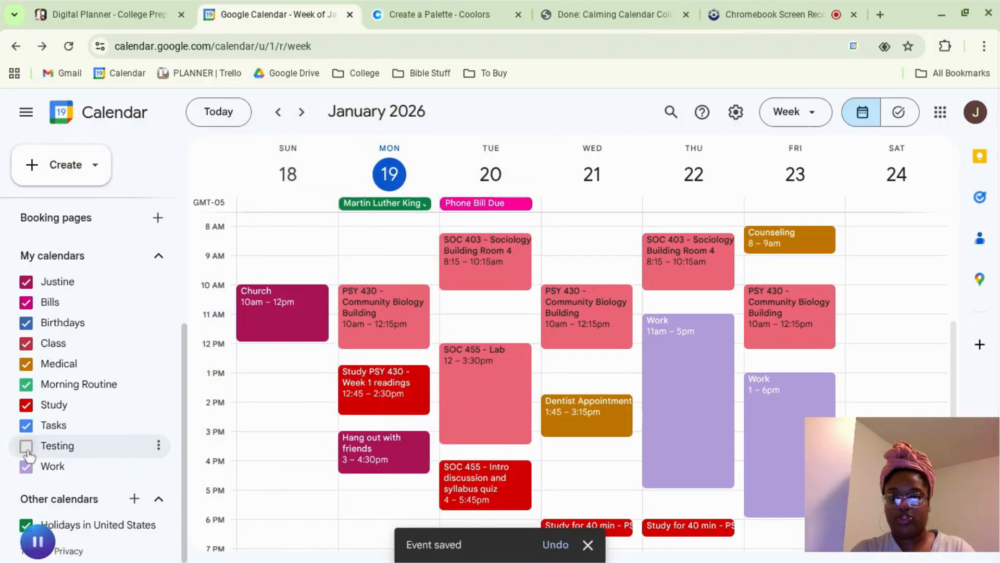
pyautogui.click(27, 451)
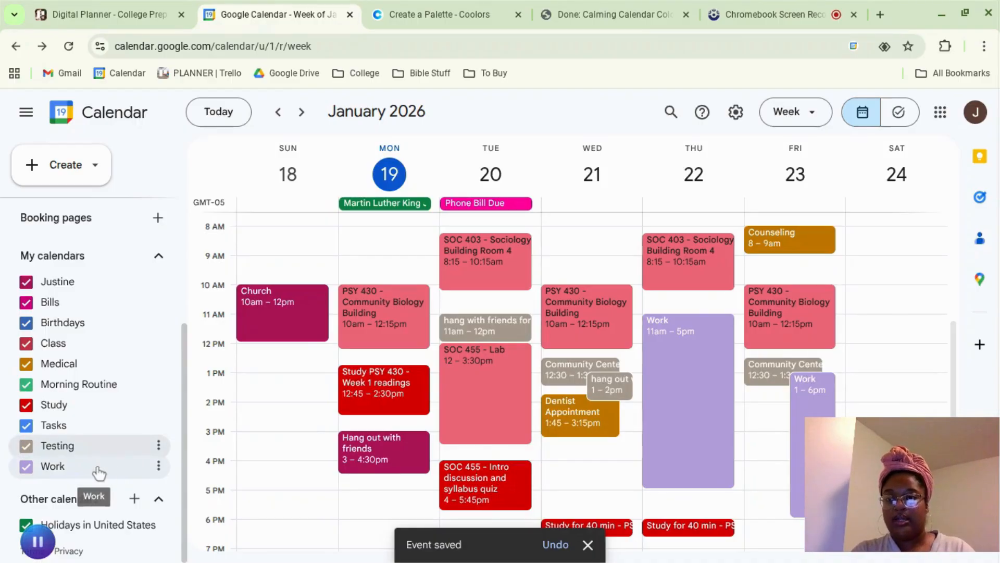
# Step: Create a new calendar named "Testing 2" from the calendar settings
pyautogui.click(134, 500)
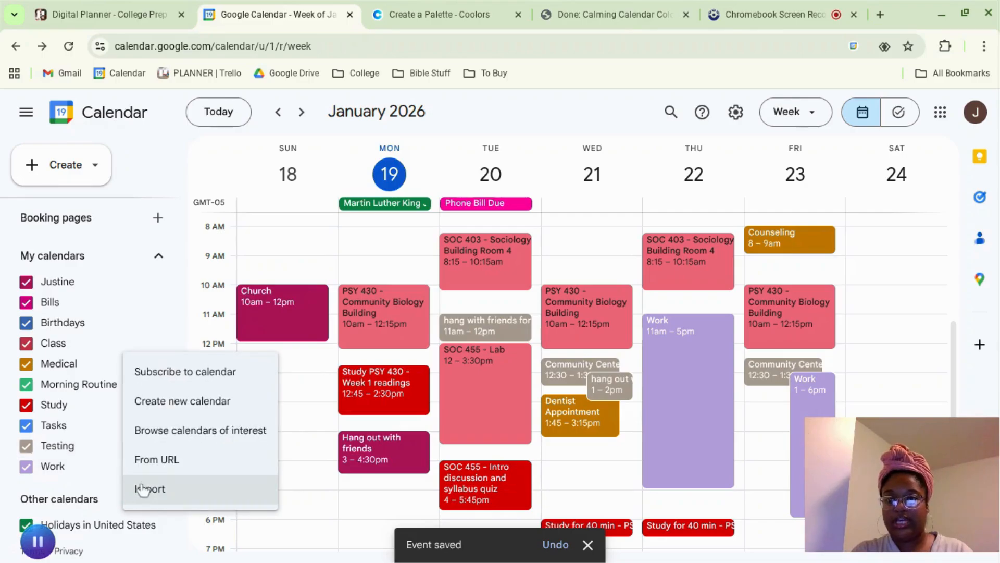
pyautogui.click(736, 112)
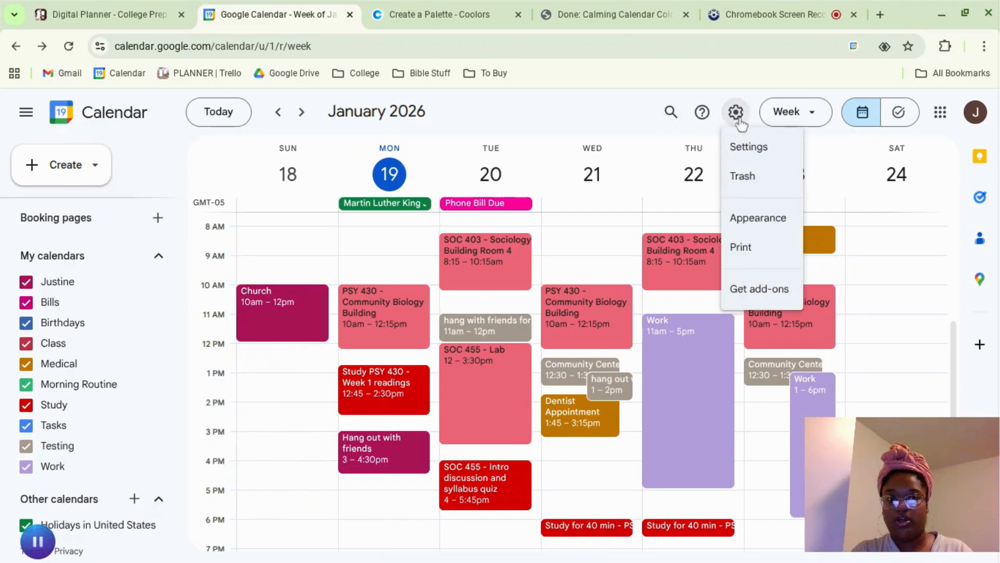
pyautogui.click(747, 147)
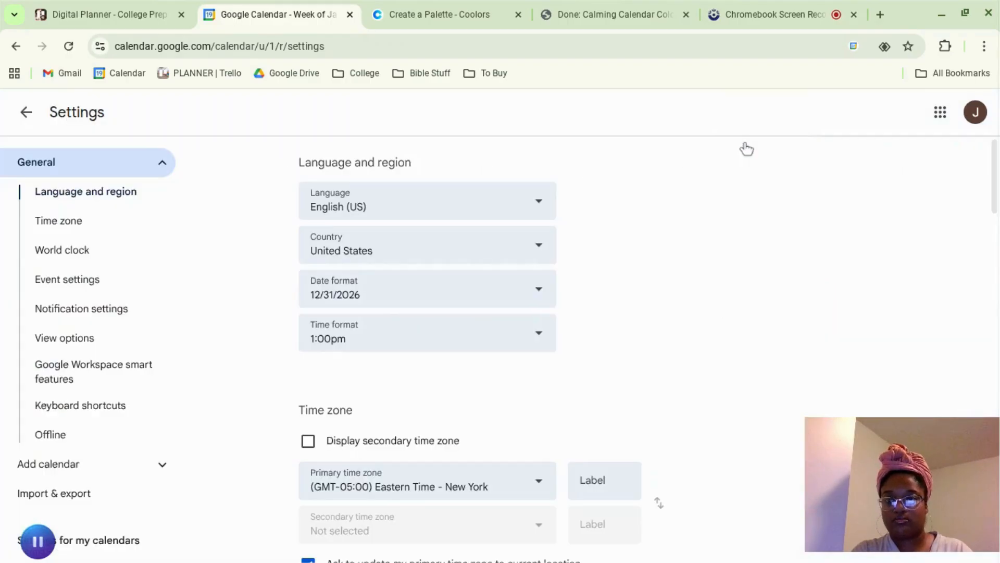
pyautogui.click(102, 480)
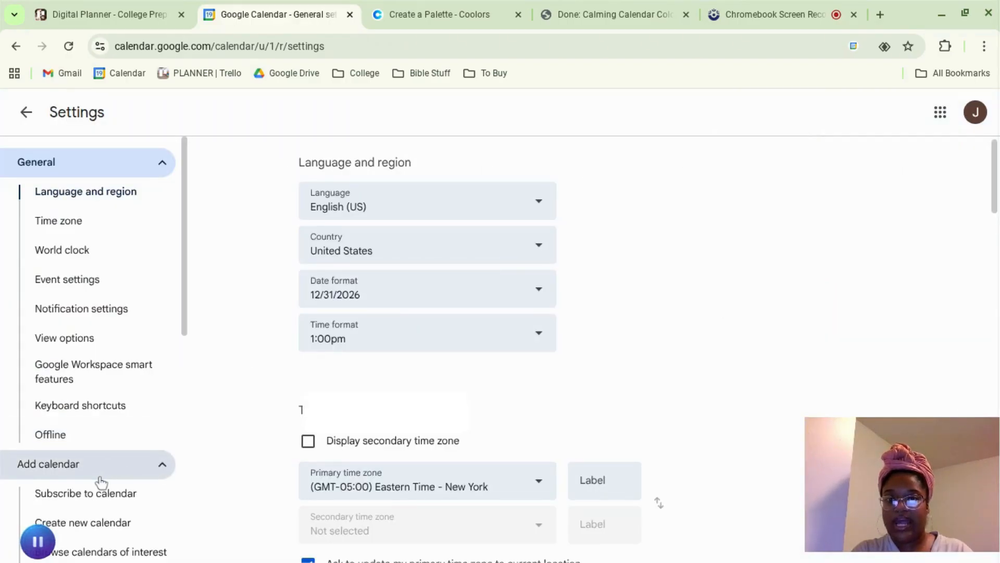
pyautogui.click(119, 523)
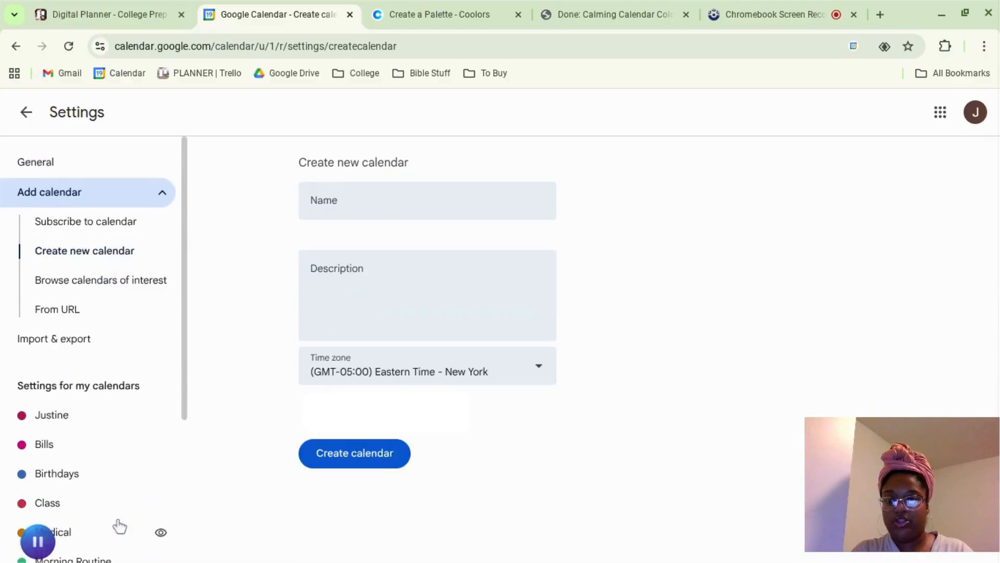
pyautogui.write('Testing 2')
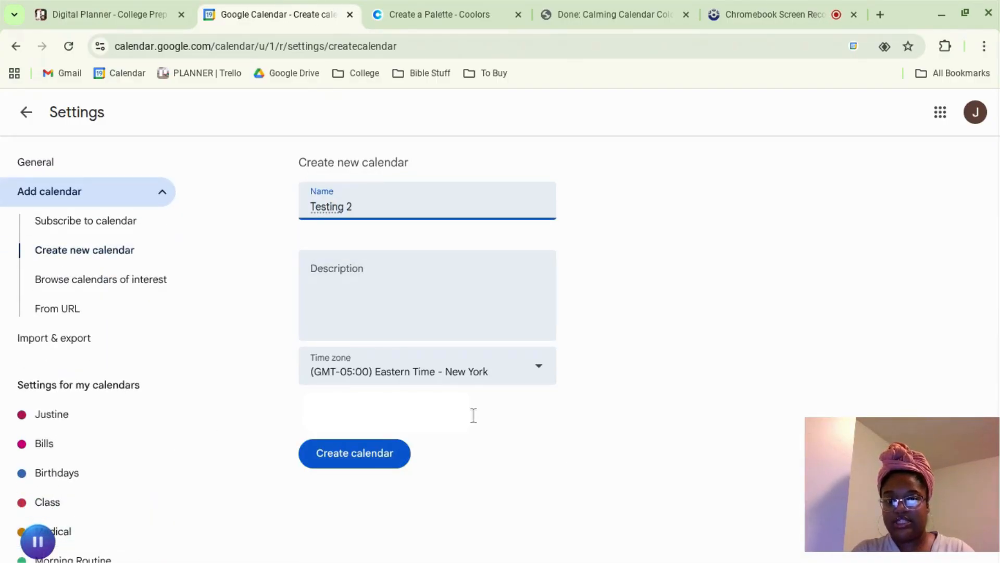
pyautogui.click(377, 469)
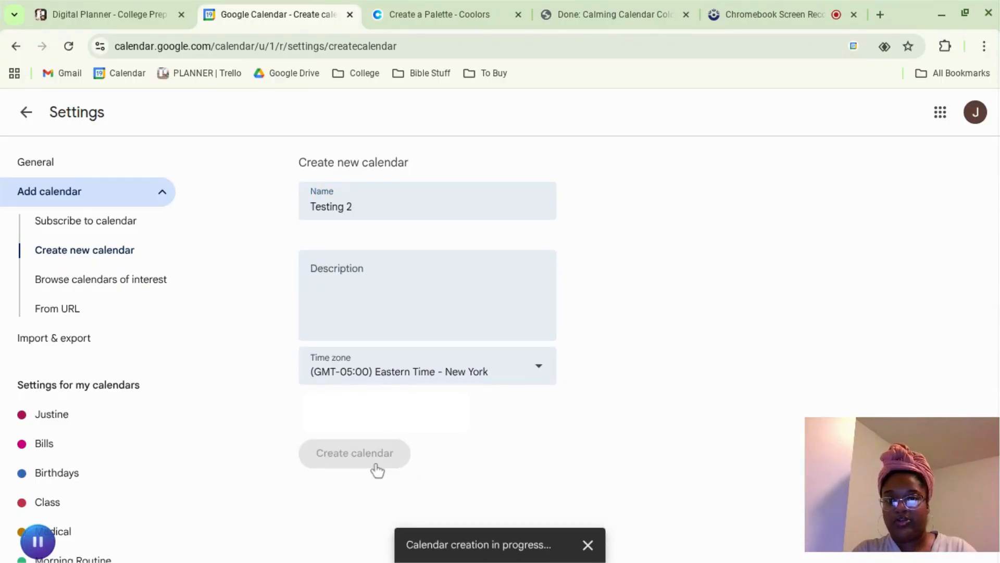
# Step: Return to the week view and change the Testing 2 calendar's color to green
pyautogui.click(27, 114)
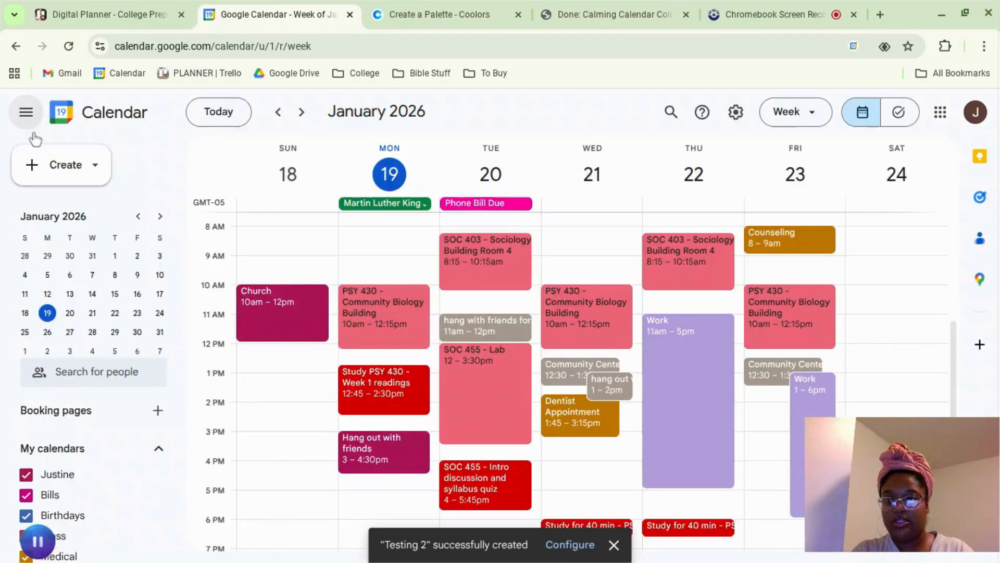
pyautogui.scroll(-4, 78, 517)
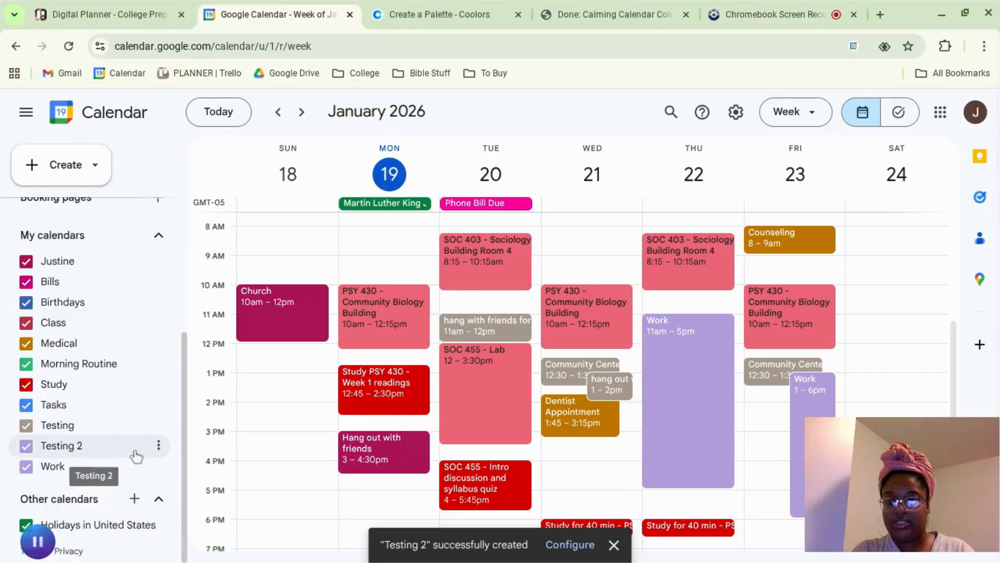
pyautogui.click(158, 446)
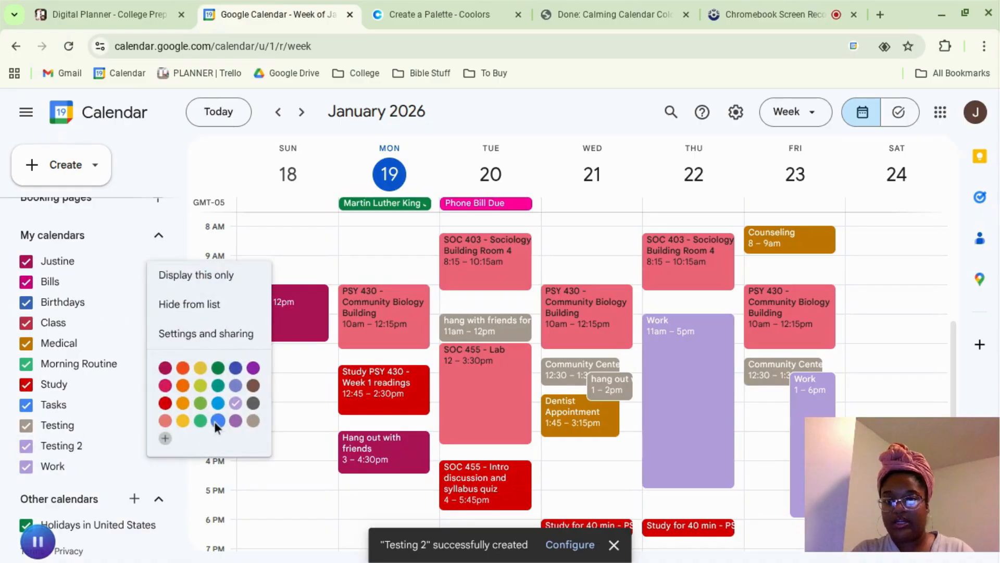
pyautogui.click(201, 420)
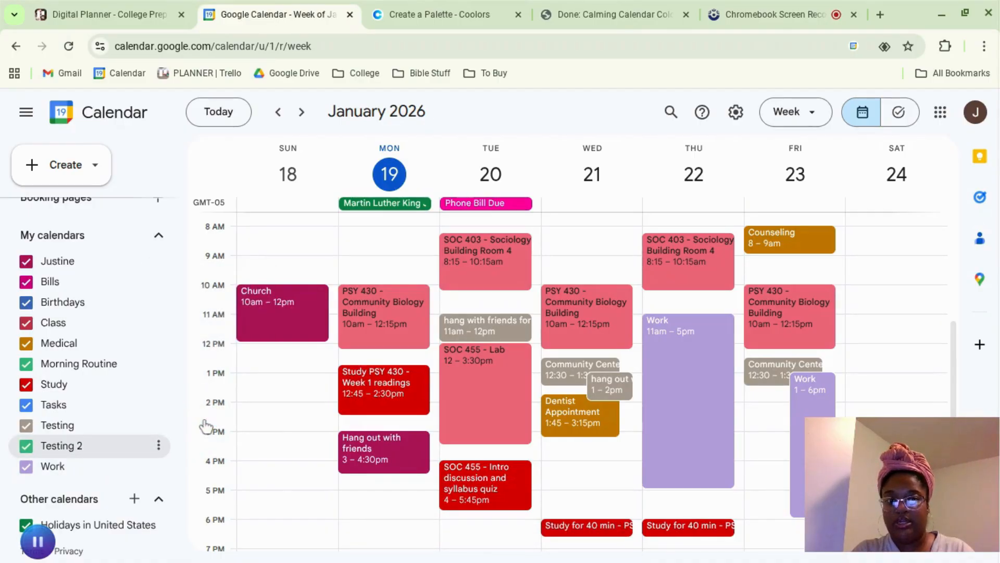
# Step: Move Wednesday's "hang out with friends" event from the Testing calendar to Testing 2, and save it
pyautogui.doubleClick(622, 393)
pyautogui.click(94, 411)
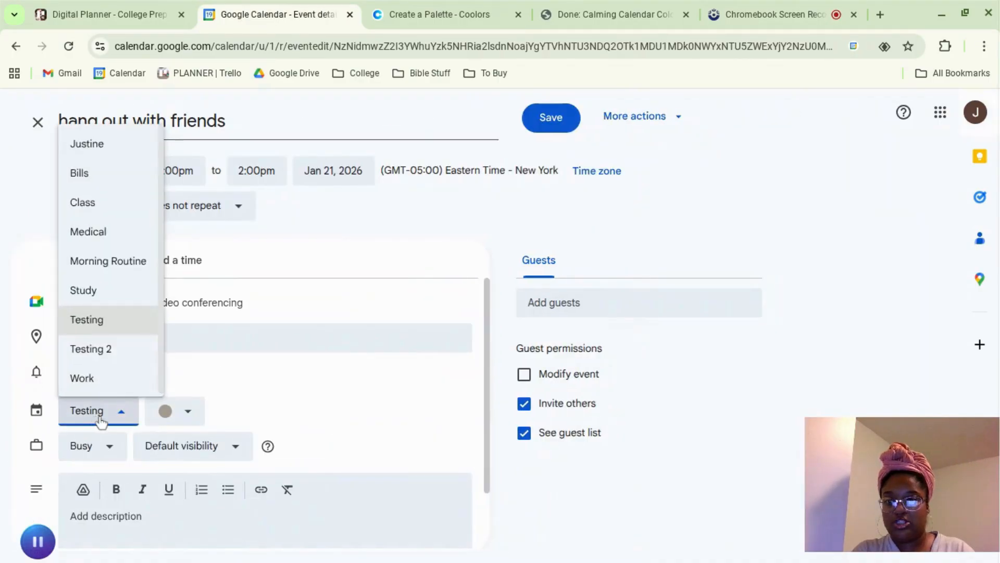
pyautogui.click(91, 349)
pyautogui.click(536, 124)
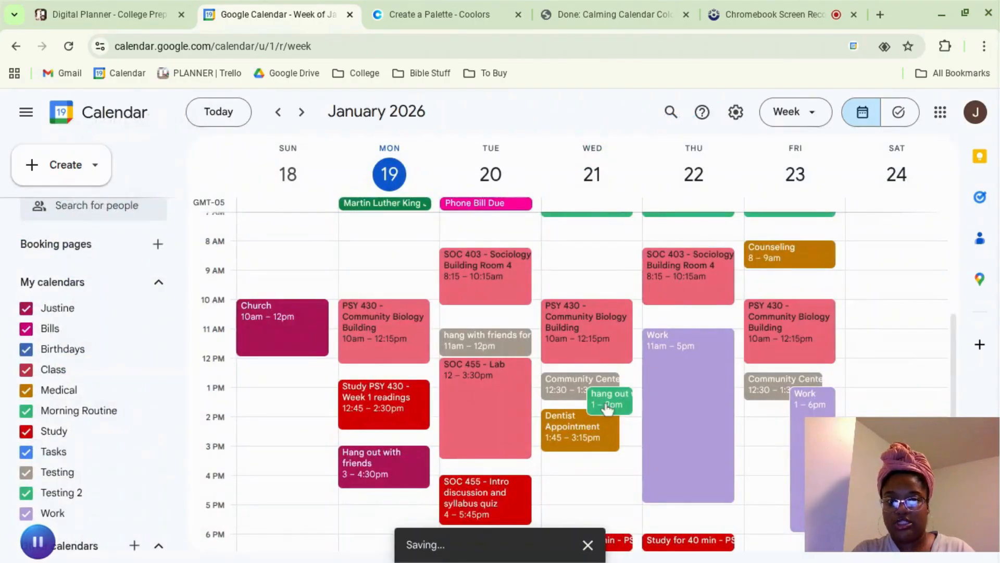
# Step: Override the calendar color of Wednesday's "hang out with friends" event with orange-red, and save the event
pyautogui.doubleClick(607, 409)
pyautogui.click(196, 411)
pyautogui.click(168, 409)
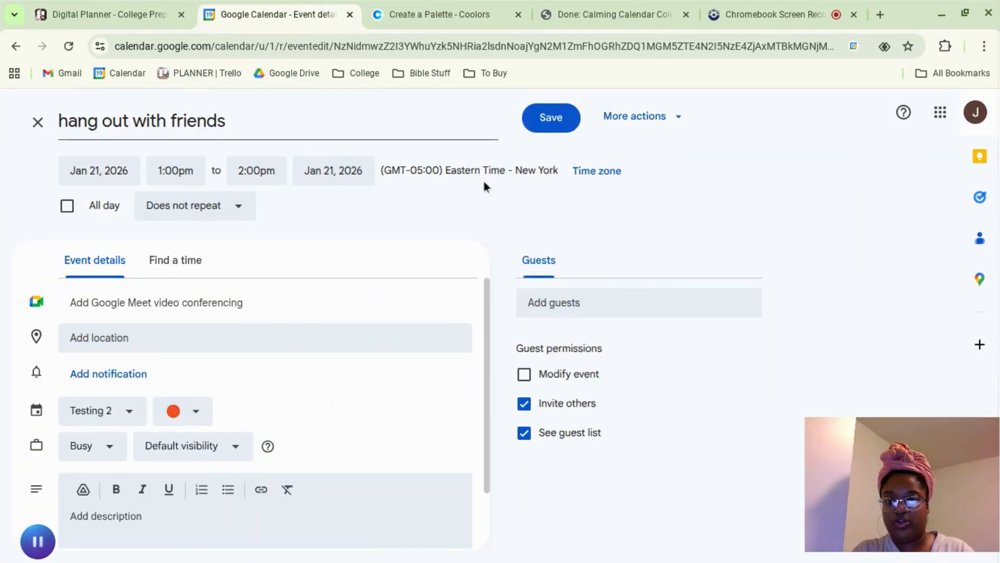
pyautogui.click(551, 130)
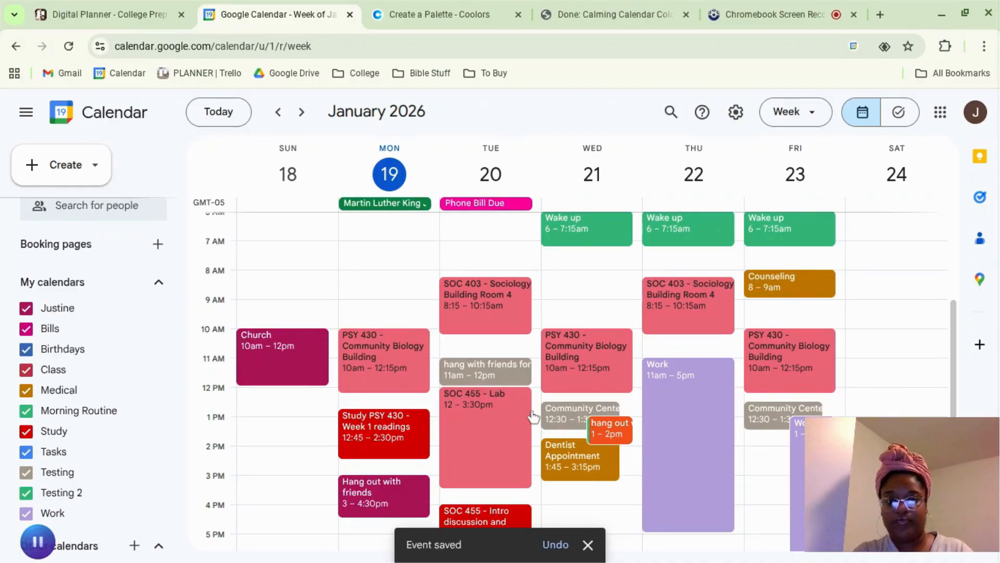
pyautogui.scroll(-2, 594, 417)
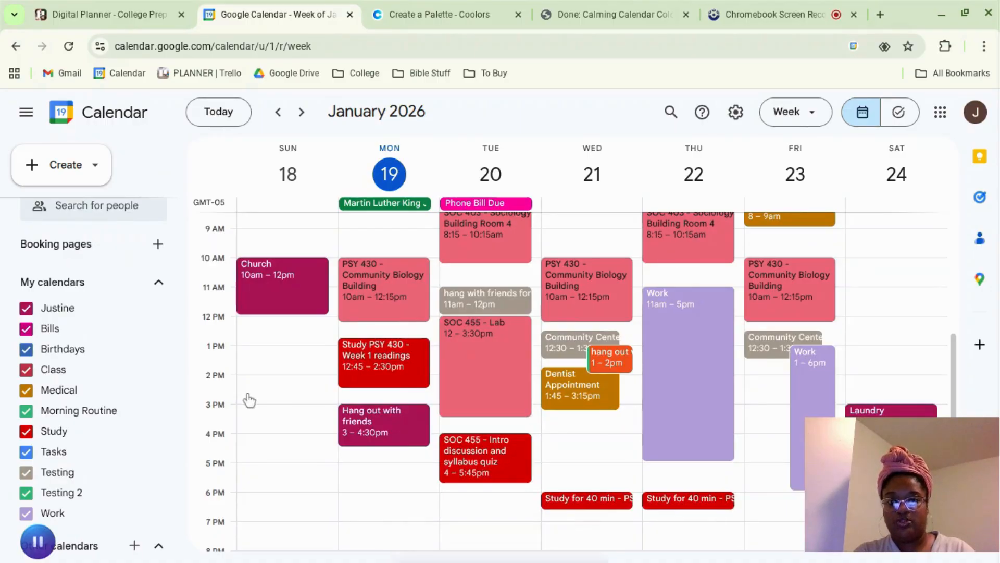
pyautogui.moveTo(44, 534)
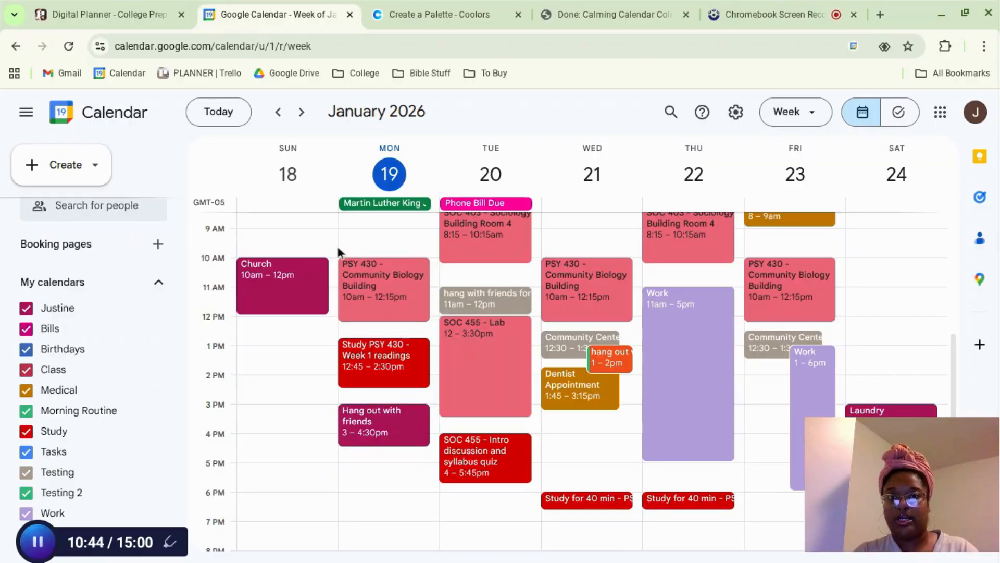
pyautogui.scroll(1, 373, 334)
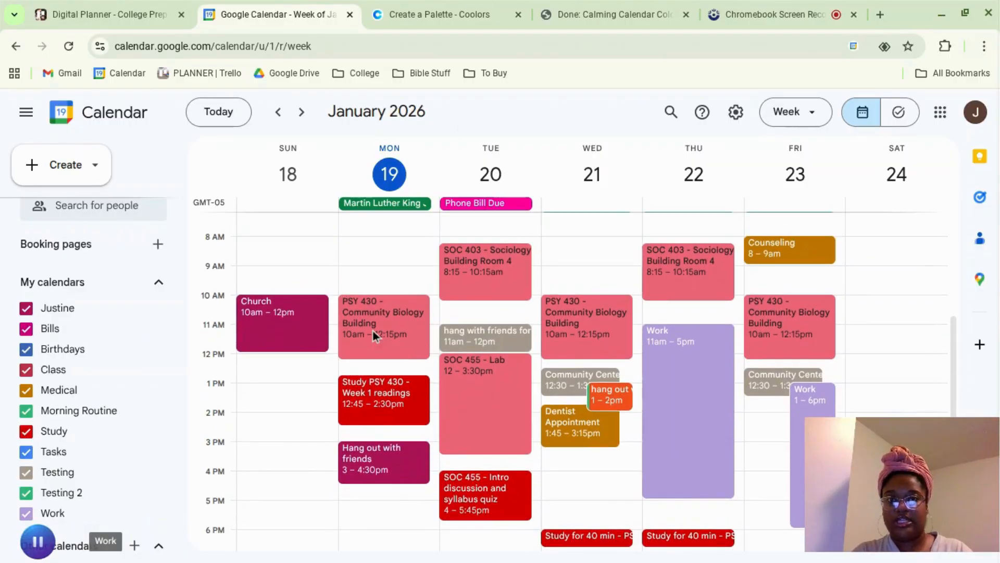
# Step: Switch to Coolors and open the hex code of the Alice Blue swatch in the color picker
pyautogui.click(455, 8)
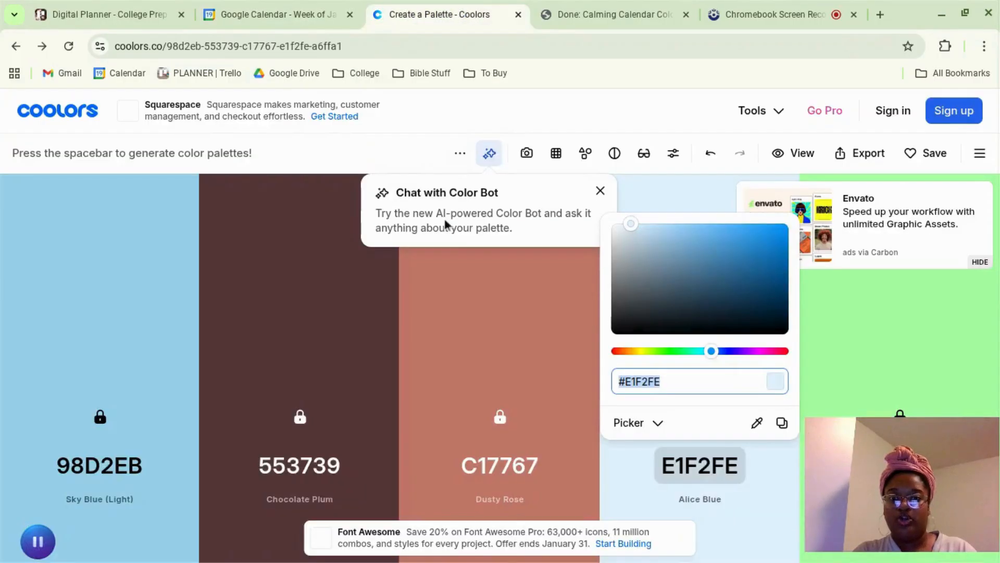
pyautogui.click(523, 346)
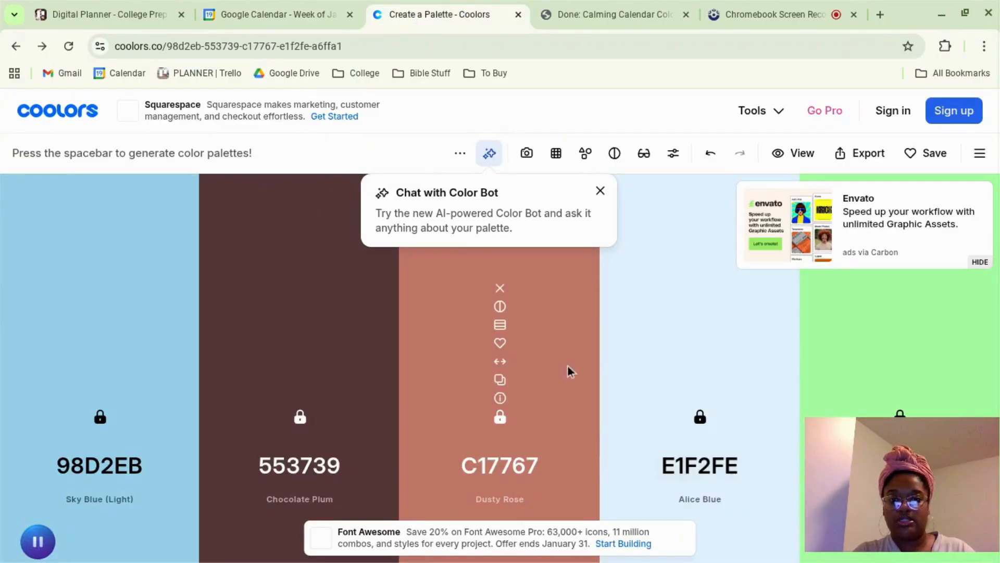
pyautogui.click(705, 471)
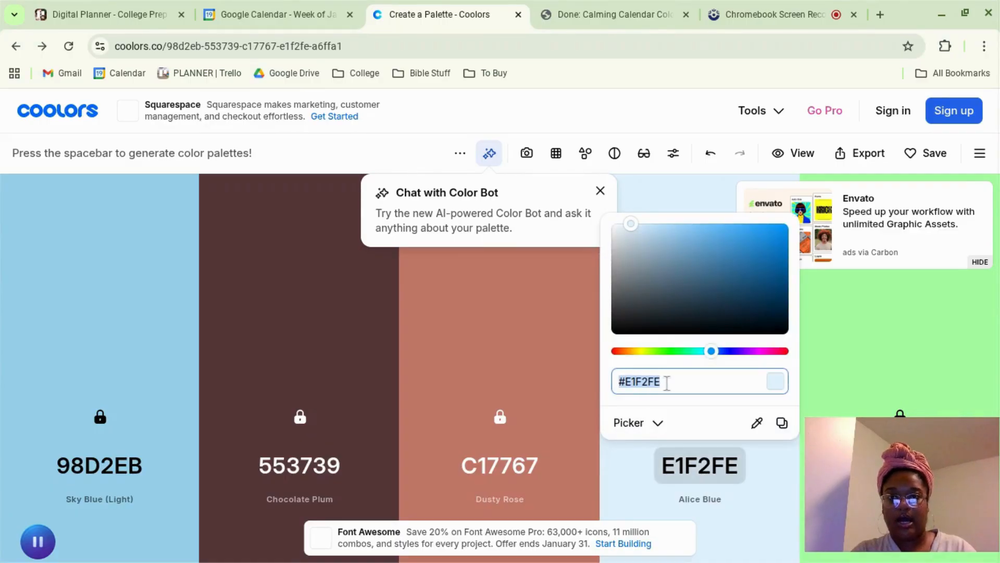
# Step: Switch to Google Calendar and open the custom color chooser for the Morning Routine calendar
pyautogui.click(278, 16)
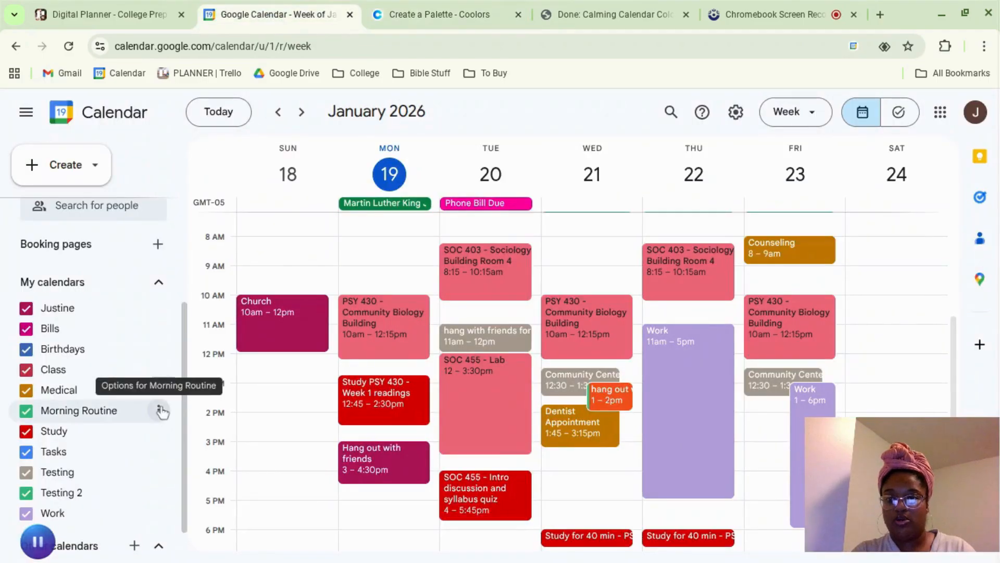
pyautogui.click(159, 411)
pyautogui.click(165, 404)
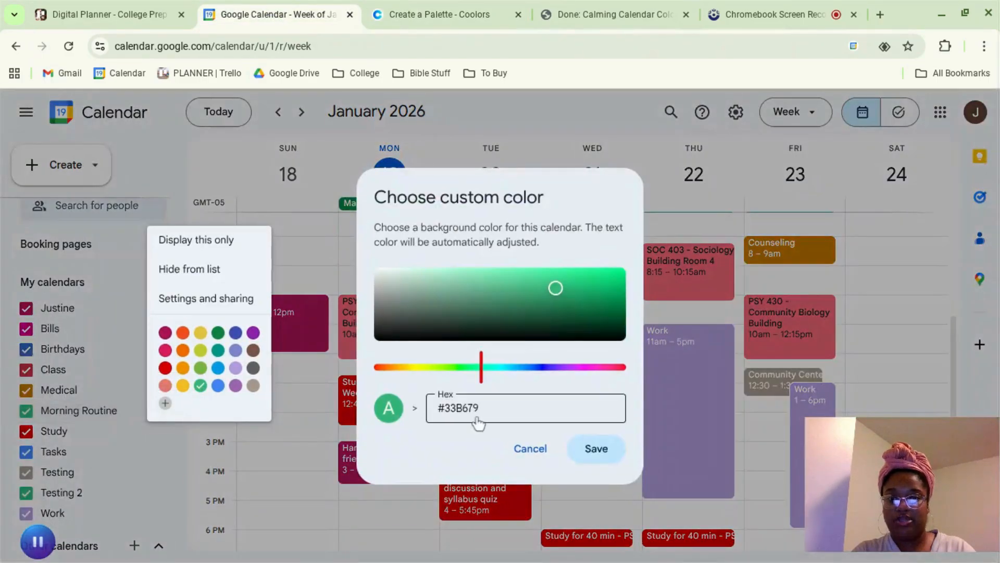
# Step: Switch to Coolors and generate replacement colors for the Alice Blue and Sky Blue swatches one at a time, relocking each
pyautogui.click(405, 11)
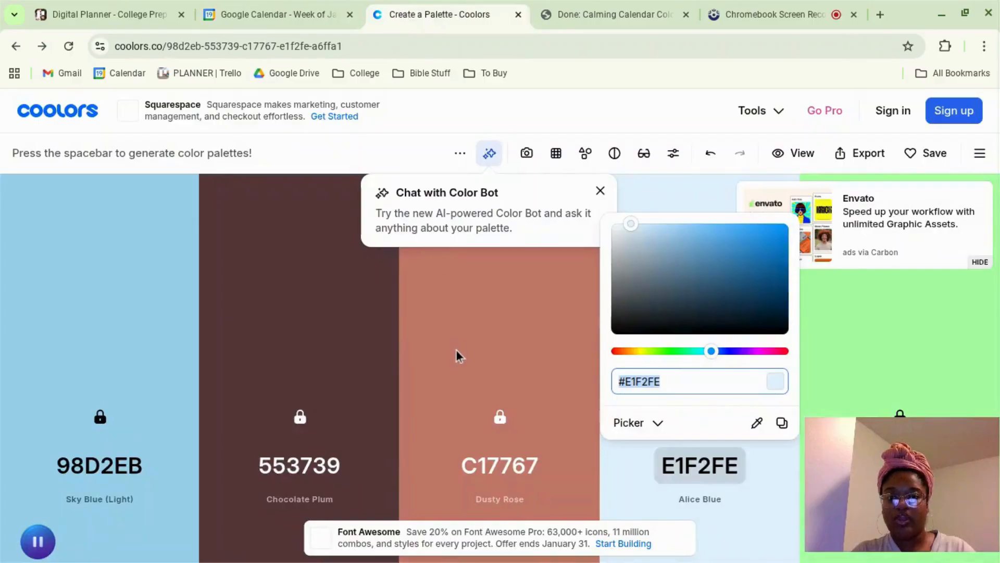
pyautogui.click(336, 389)
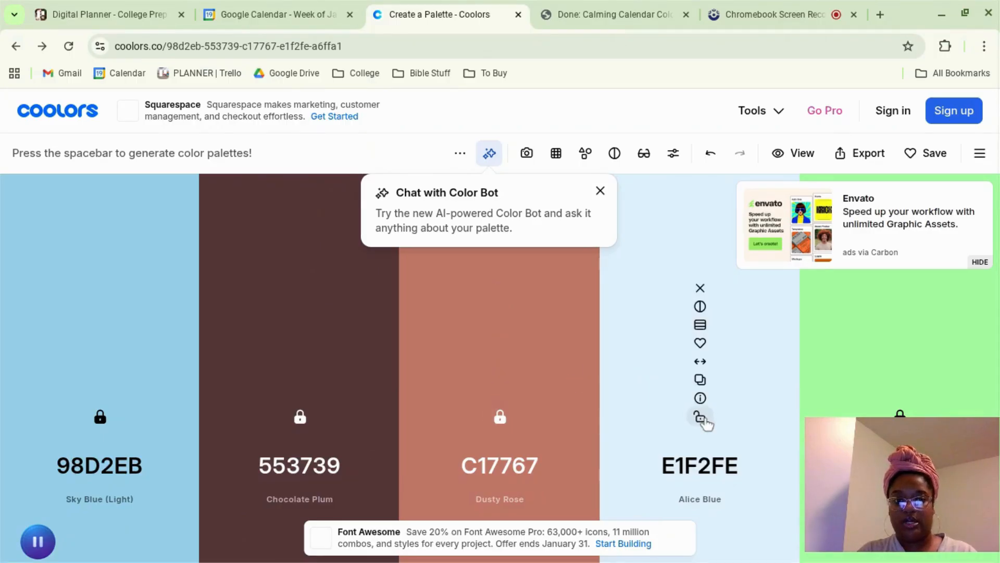
pyautogui.press('space')
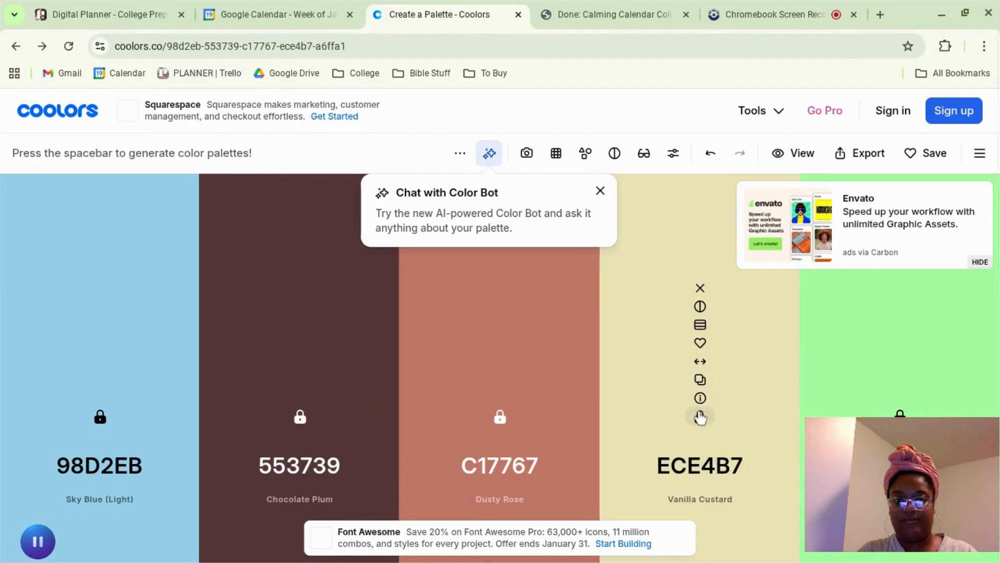
pyautogui.click(699, 416)
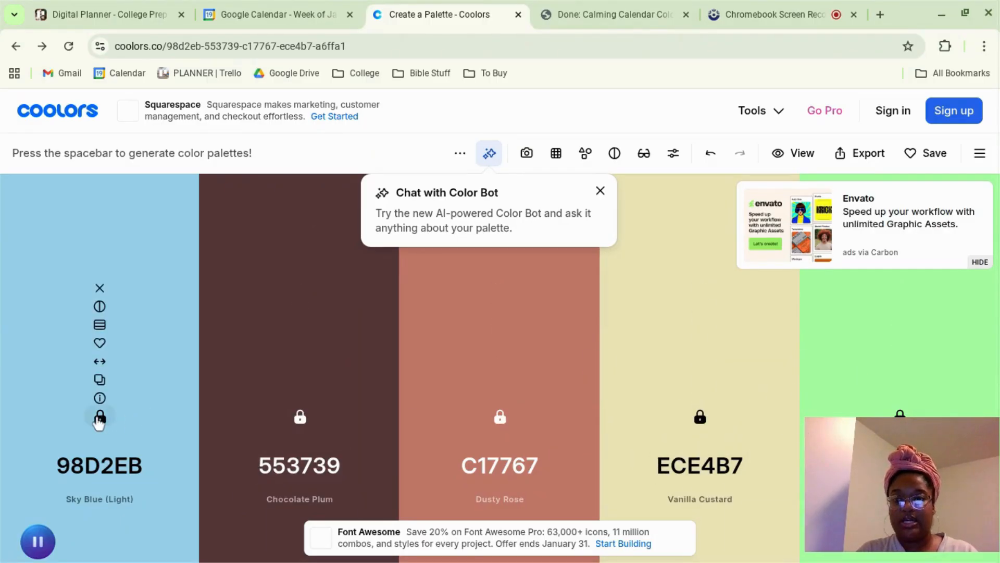
pyautogui.press('space')
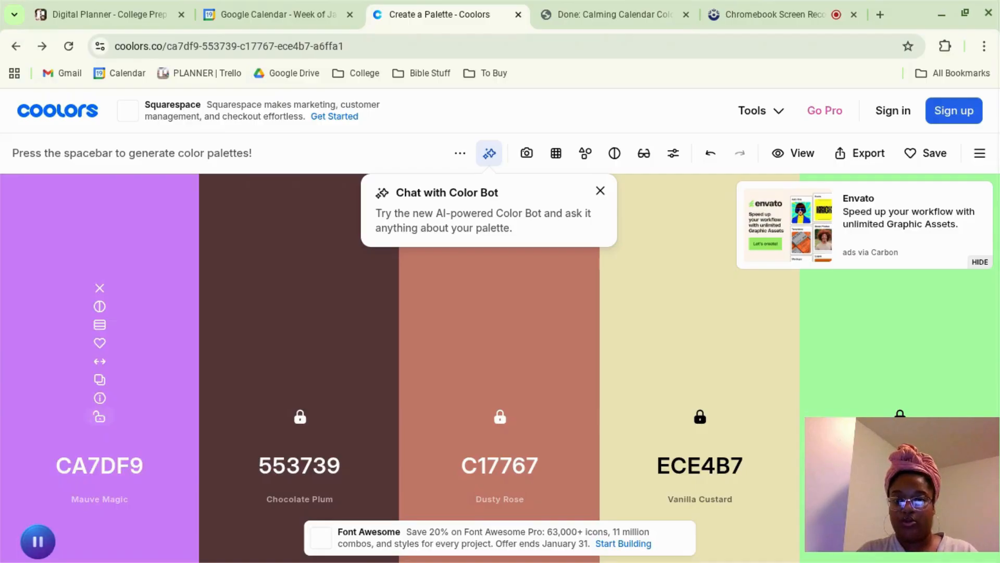
pyautogui.click(100, 417)
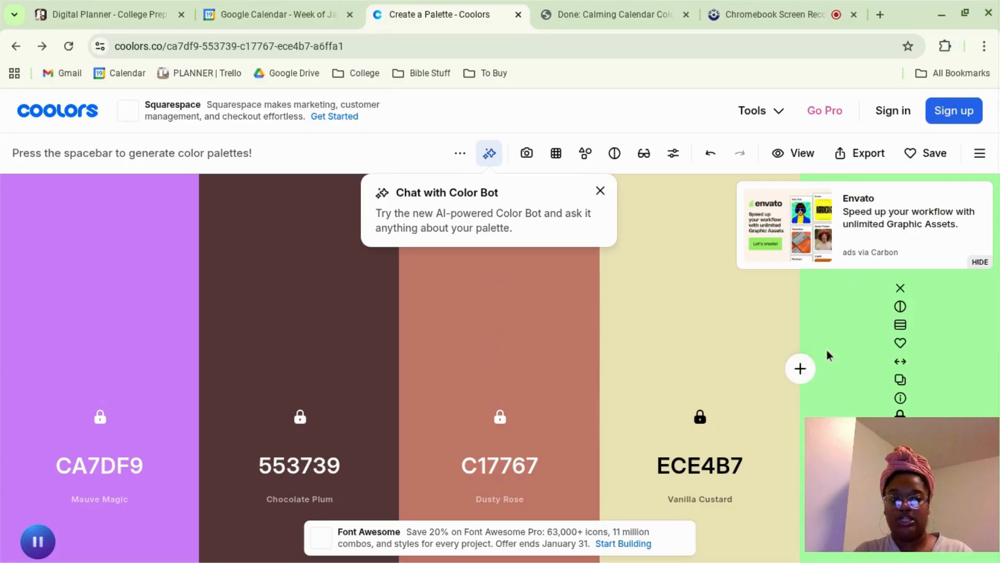
# Step: Switch back to Google Calendar and save #33B679 as the Morning Routine calendar's custom color
pyautogui.click(239, 13)
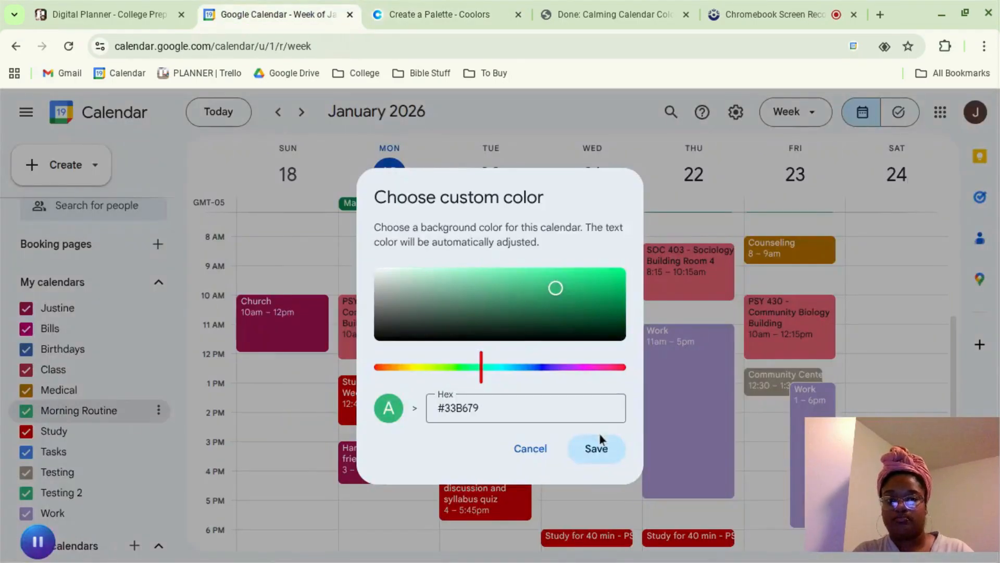
pyautogui.click(596, 447)
pyautogui.scroll(-2, 435, 417)
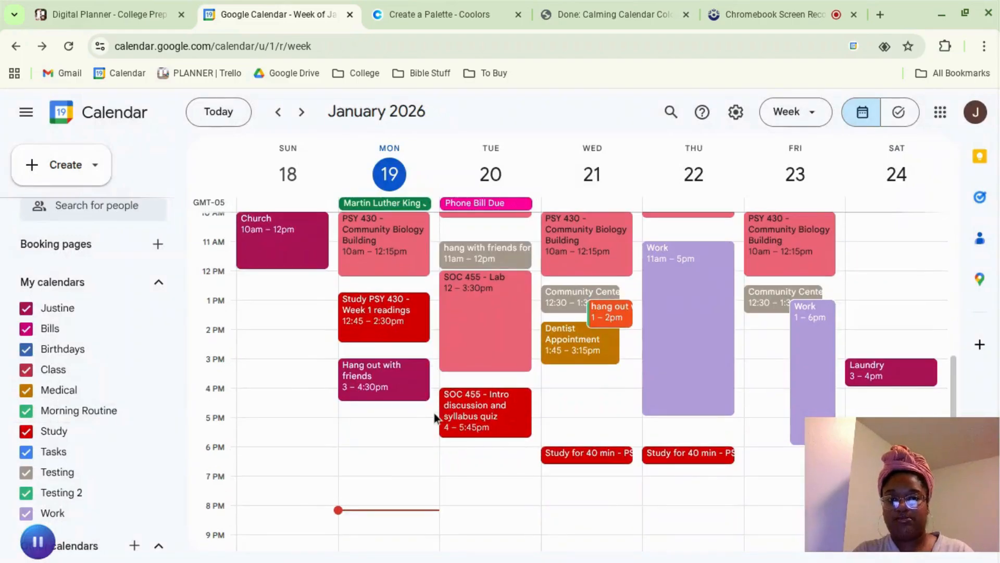
# Step: Review the Coolors palette and the hex codes in the Calming Calendar Colors PDF, and return to the Google Calendar week
pyautogui.click(424, 15)
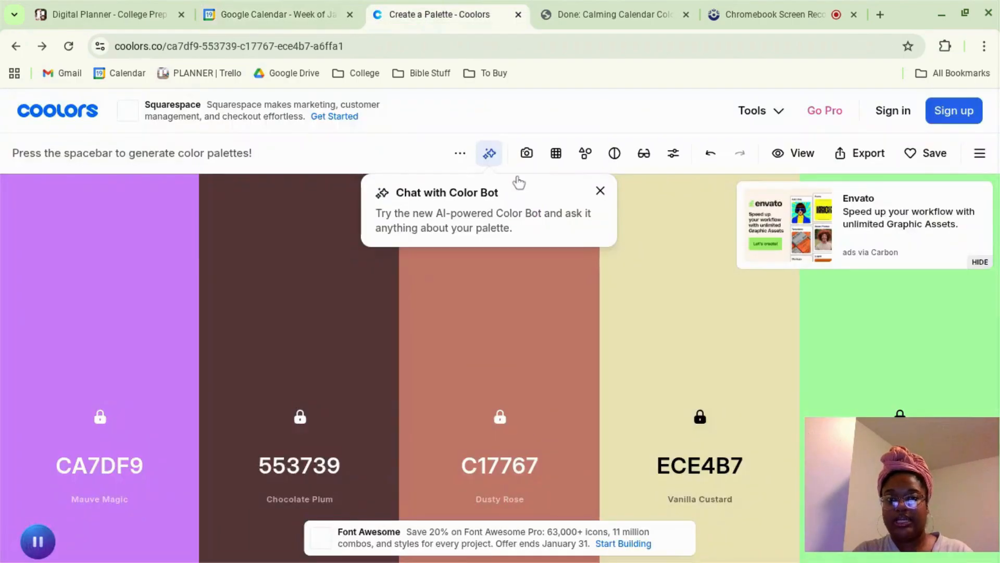
pyautogui.click(573, 20)
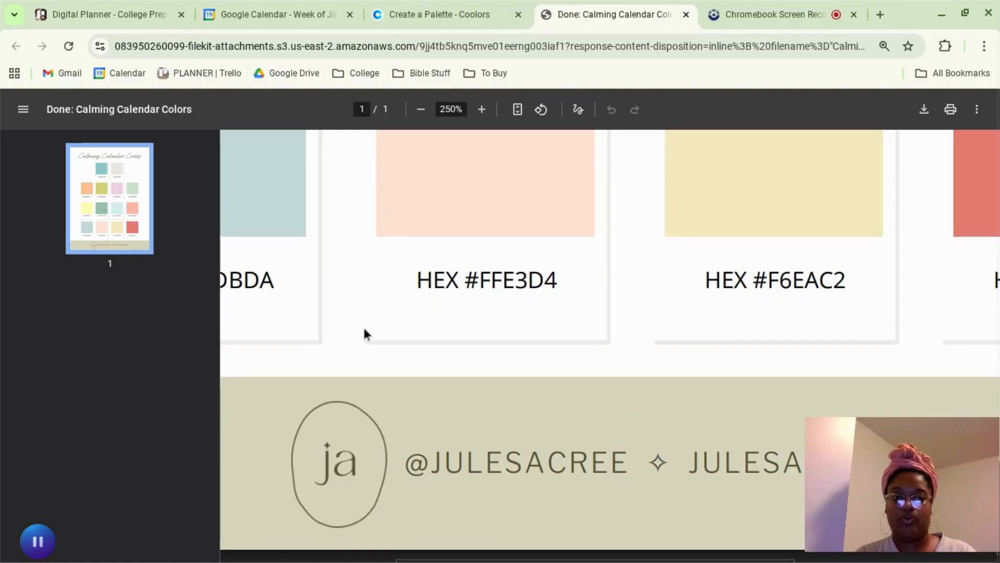
pyautogui.click(293, 14)
pyautogui.scroll(2, 236, 430)
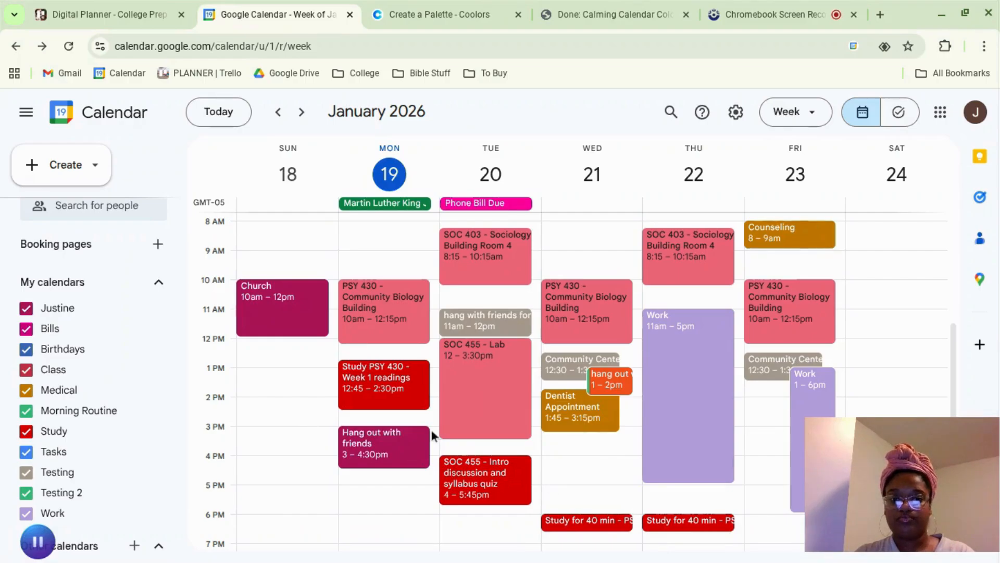
pyautogui.click(576, 4)
pyautogui.click(292, 14)
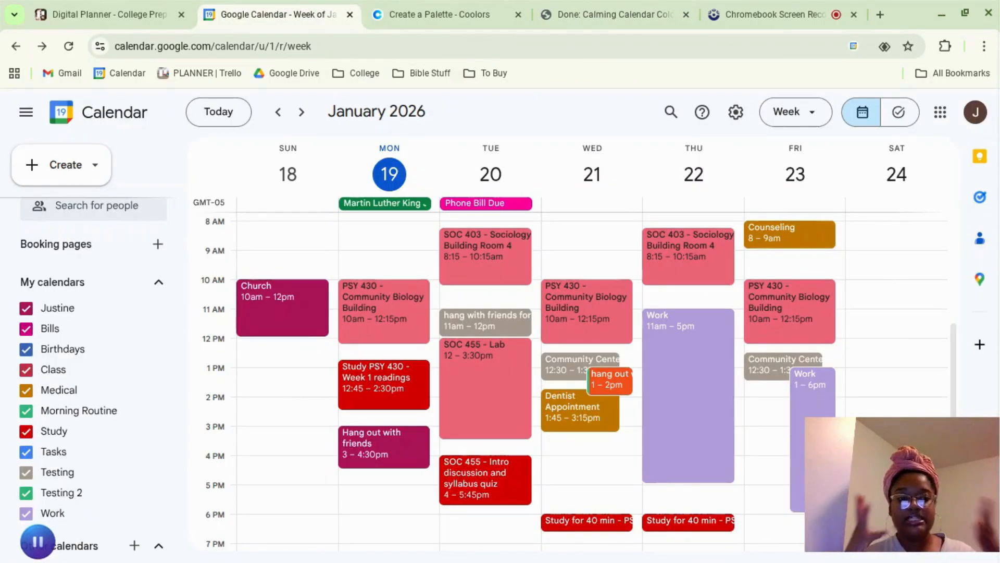
# Step: Look over the course lists on the Trello college planner board, and return to the Google Calendar week view
pyautogui.click(104, 14)
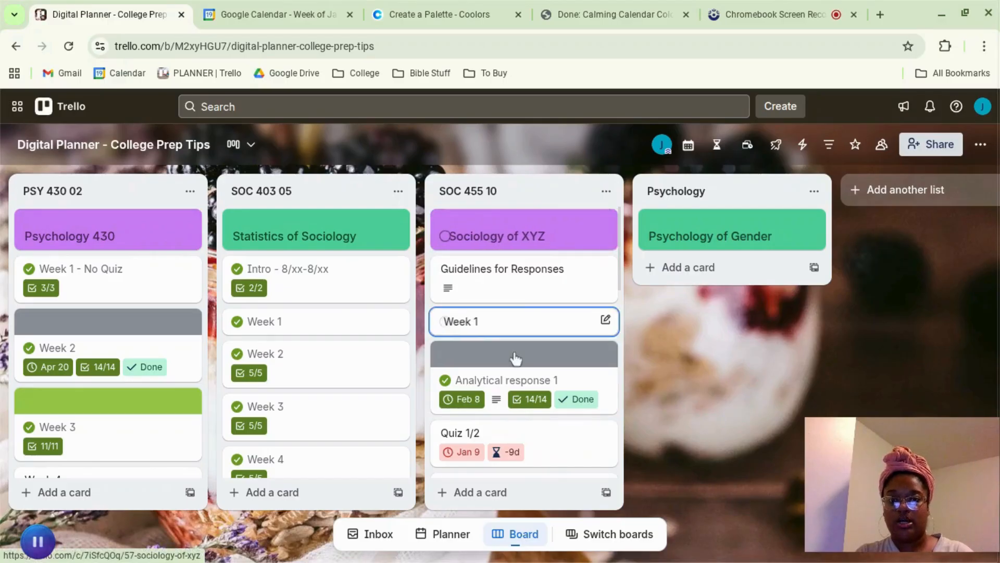
pyautogui.click(275, 20)
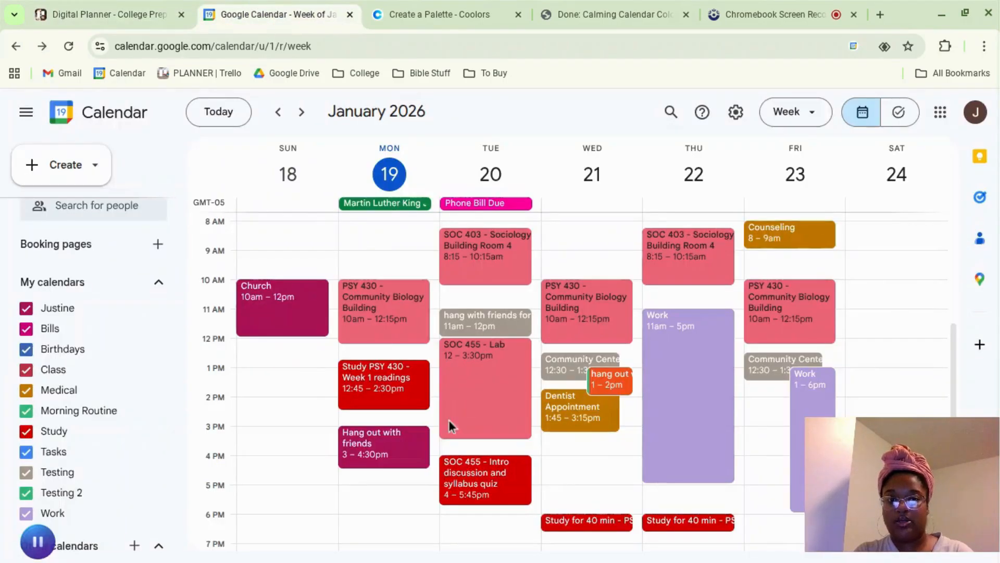